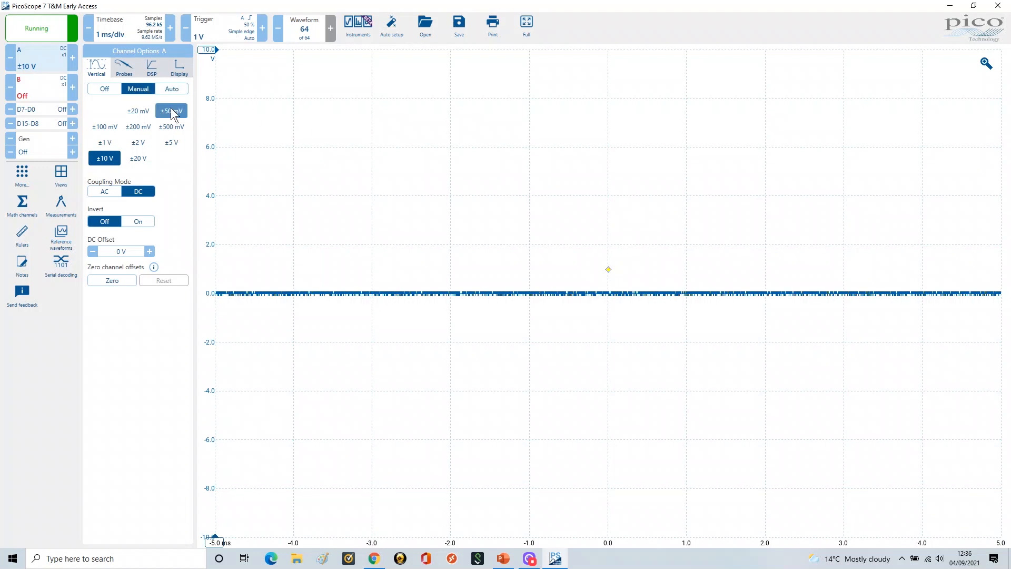
Set channel A's probe to the Standard voltage probe with x10 scaling
left_click(125, 68)
left_click(136, 111)
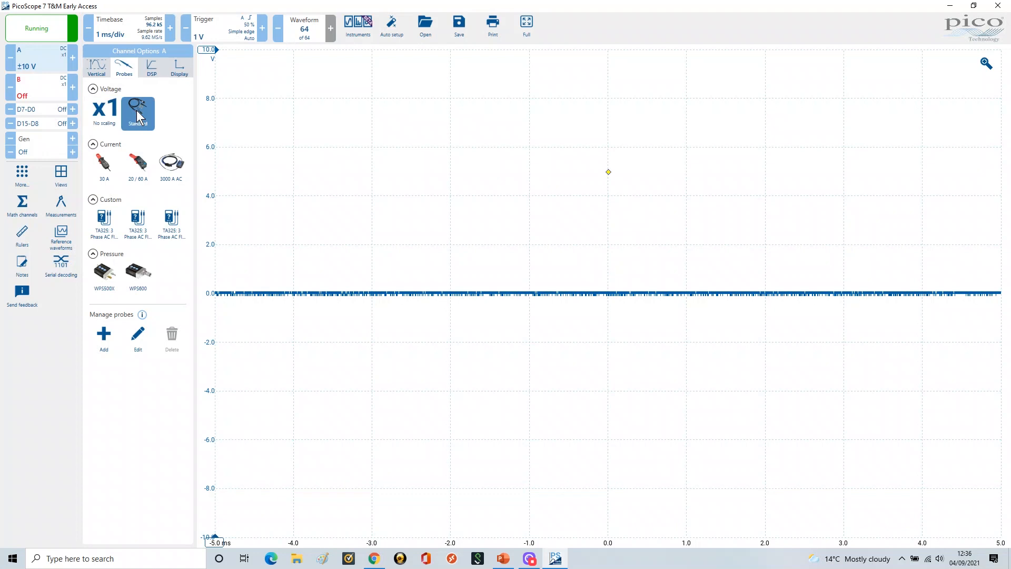
left_click(138, 143)
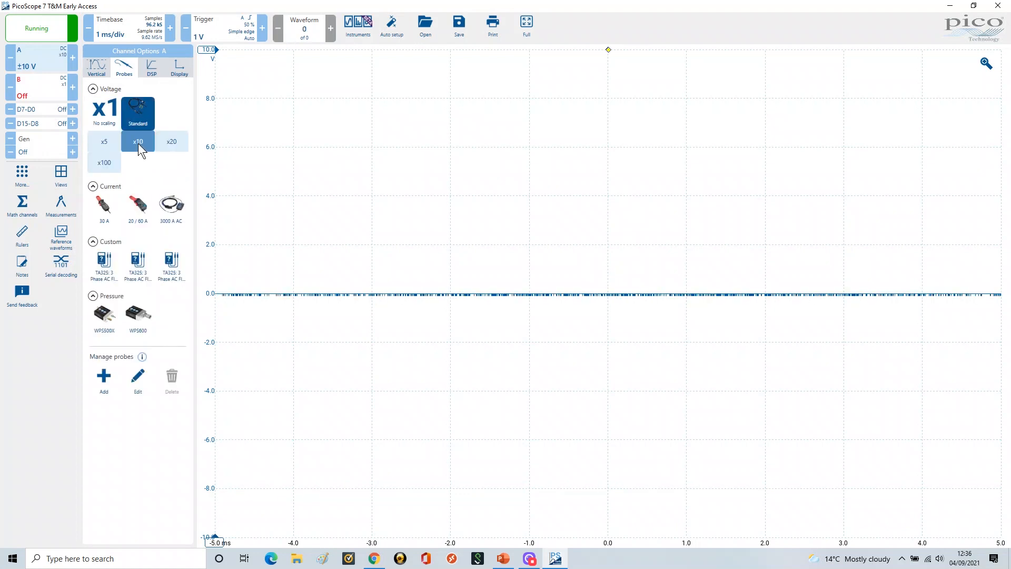
Set channel B's probe to Standard with x10 scaling and reopen channel A's vertical options
left_click(36, 86)
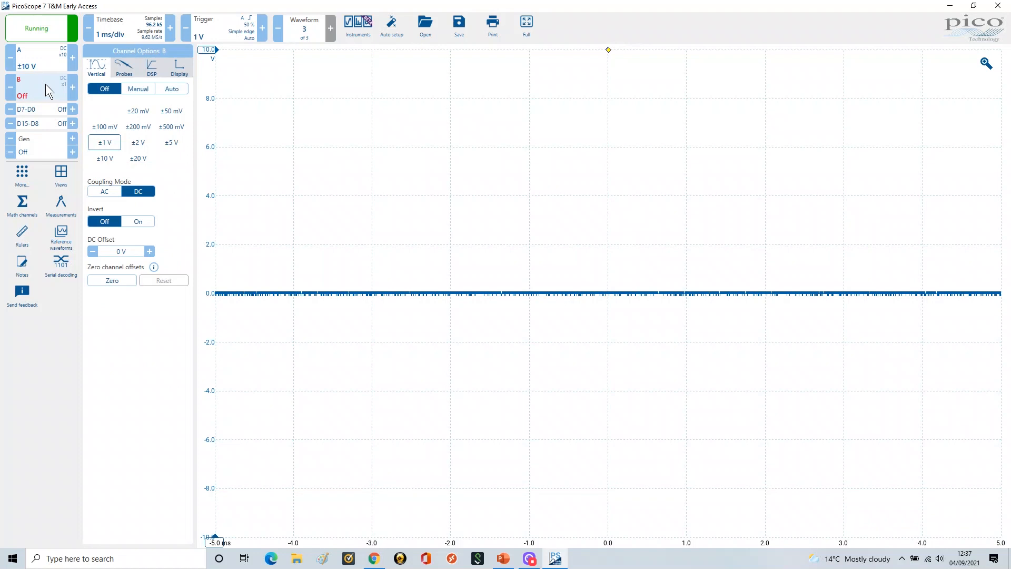
left_click(126, 70)
left_click(136, 109)
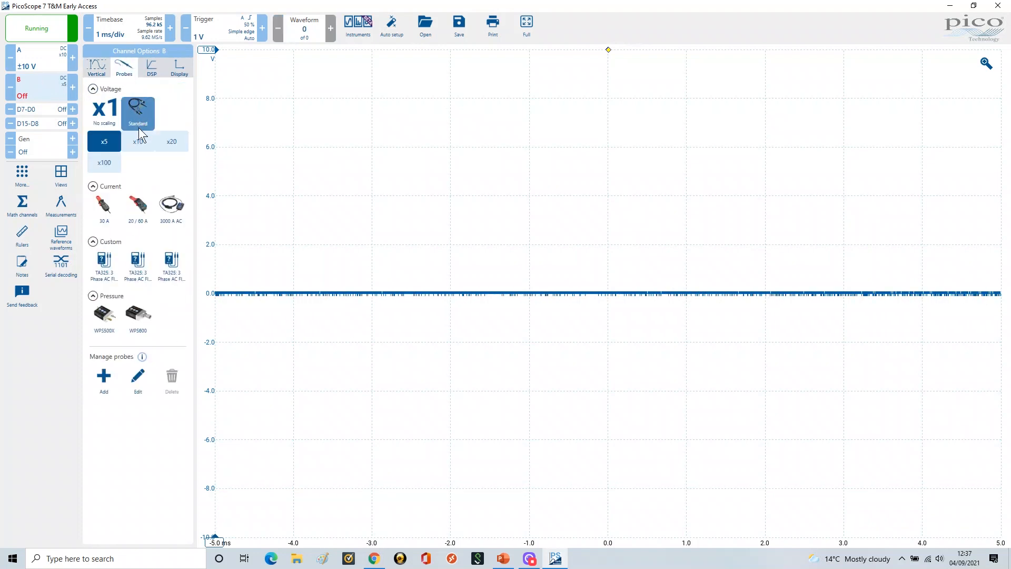
left_click(137, 141)
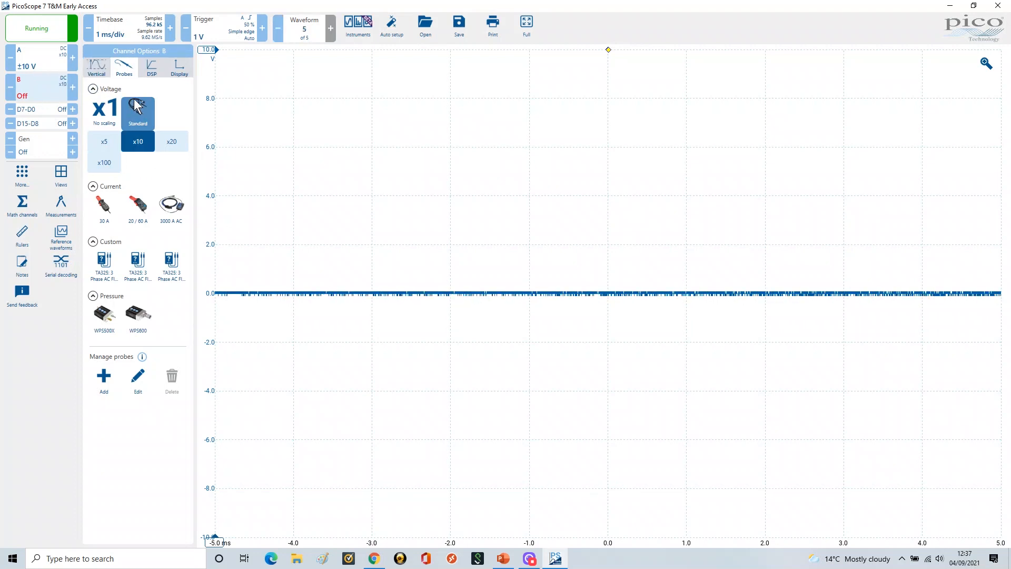
left_click(33, 56)
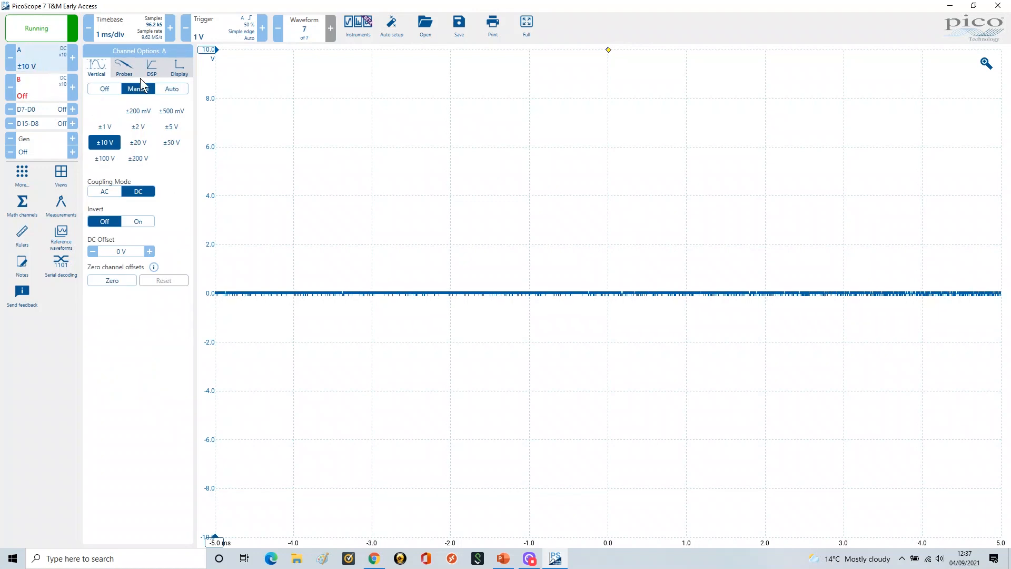
Switch to the PowerPoint slide show, reveal the bullets from Vertical and Channel Control through Off, Manual and Auto, and return to PicoScope 7
left_click(504, 560)
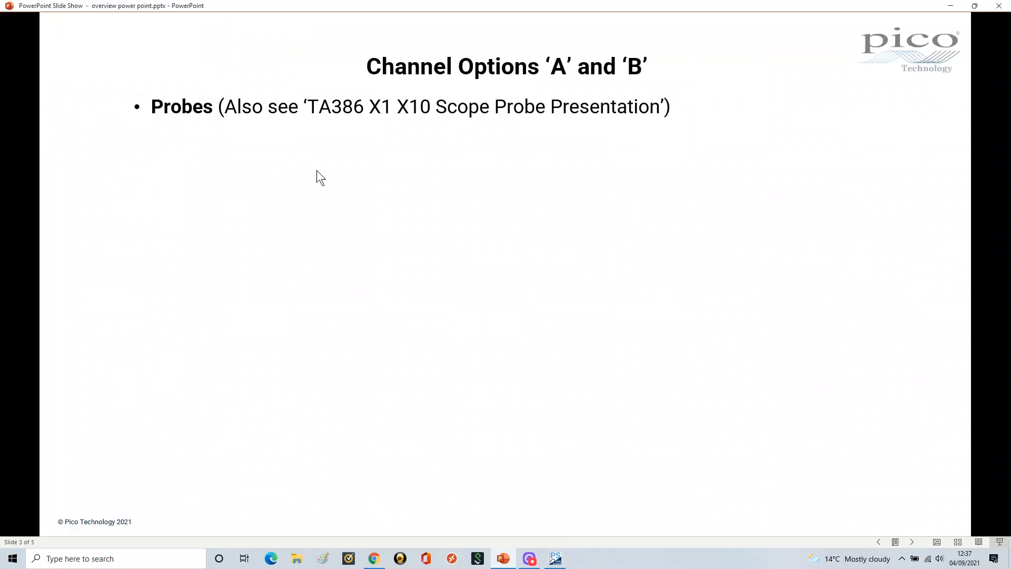
left_click(398, 218)
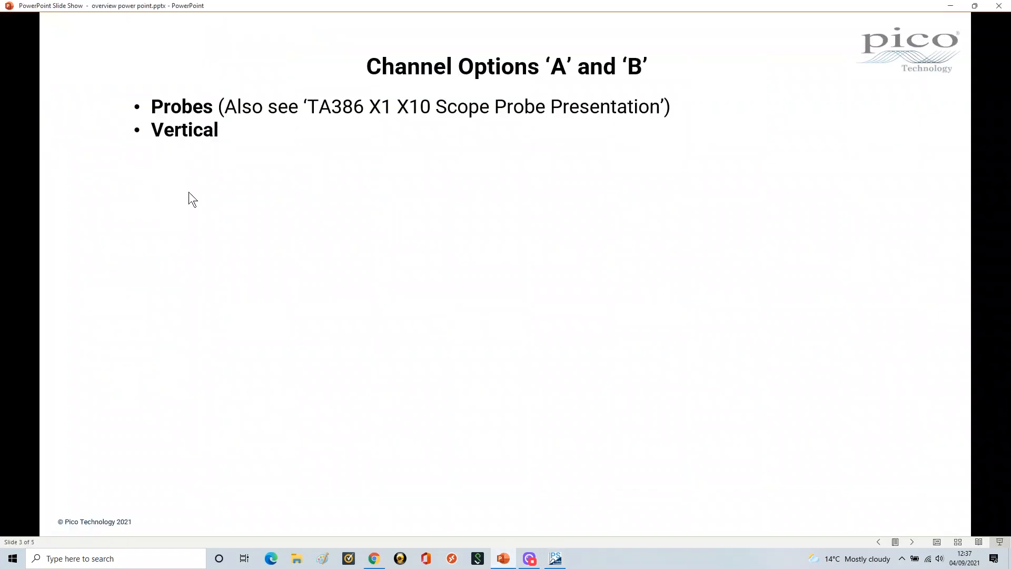
left_click(296, 162)
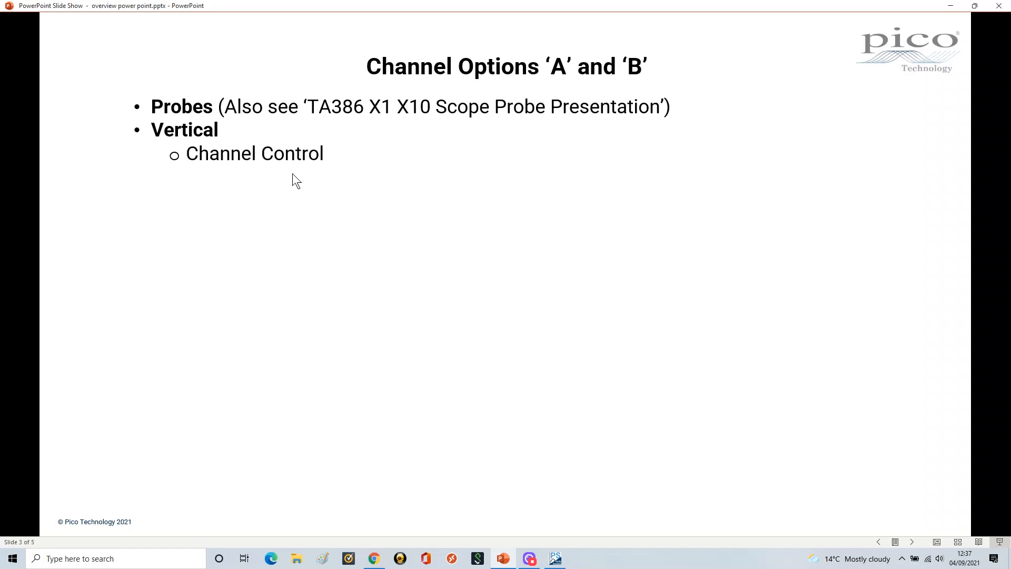
left_click(293, 173)
left_click(296, 199)
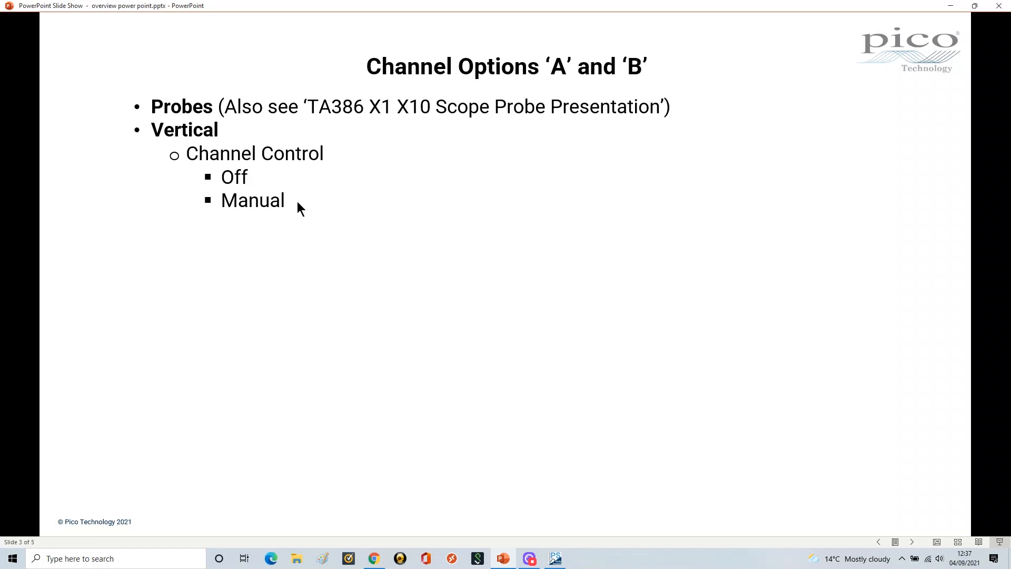
left_click(297, 201)
left_click(555, 559)
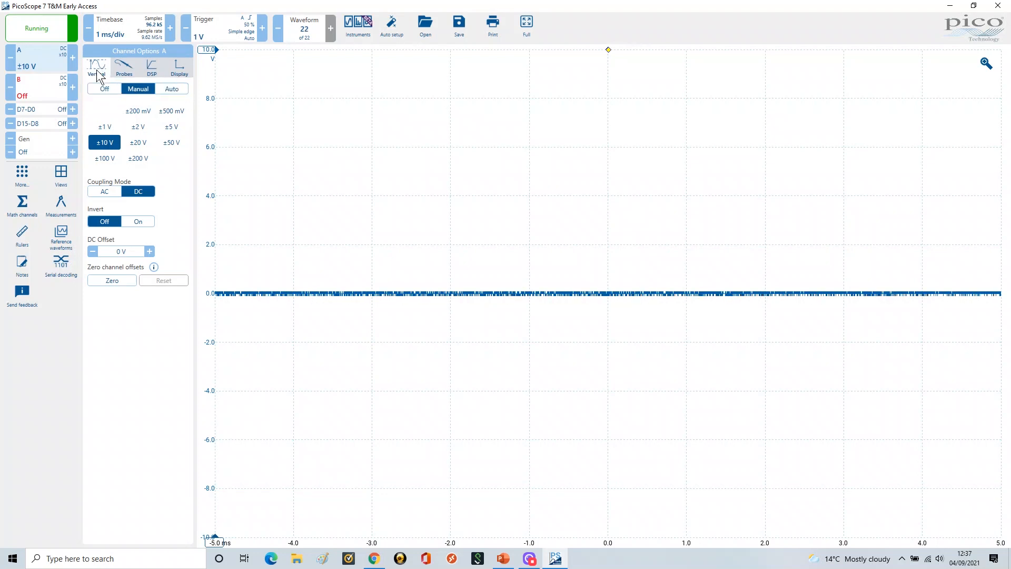
Turn channel A off, and switch channel B on in Manual mode and back off
left_click(102, 88)
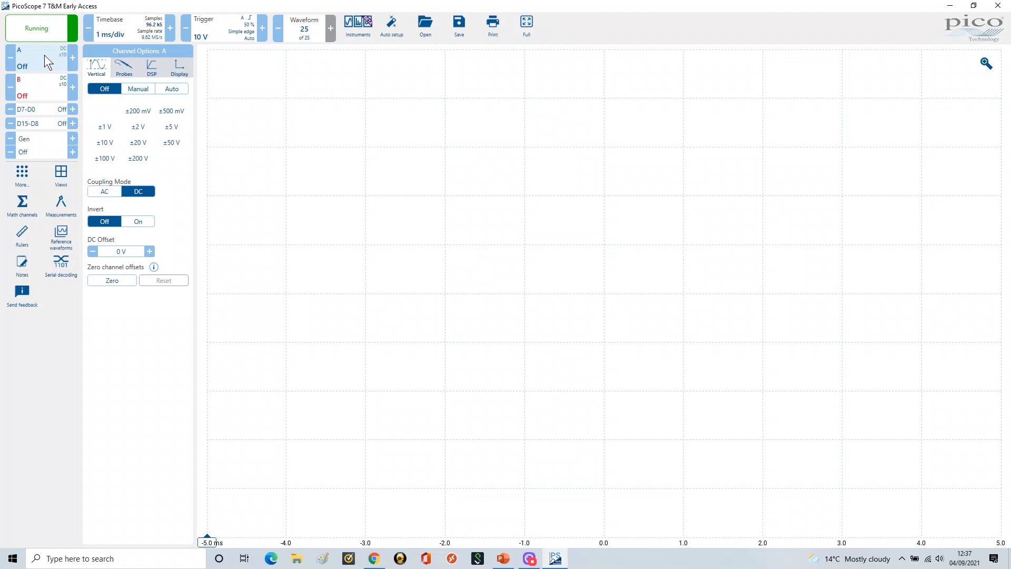
left_click(41, 87)
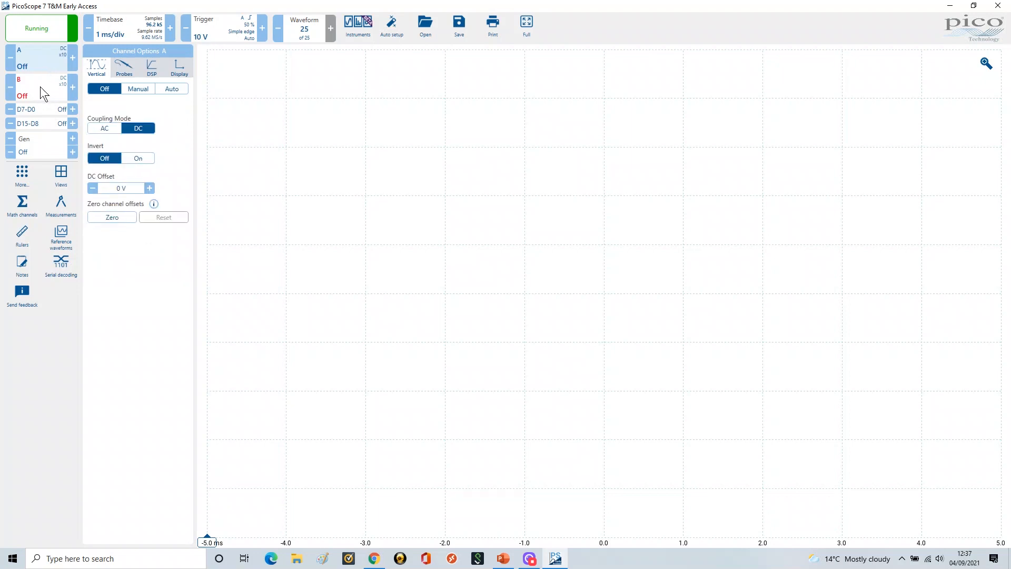
left_click(132, 89)
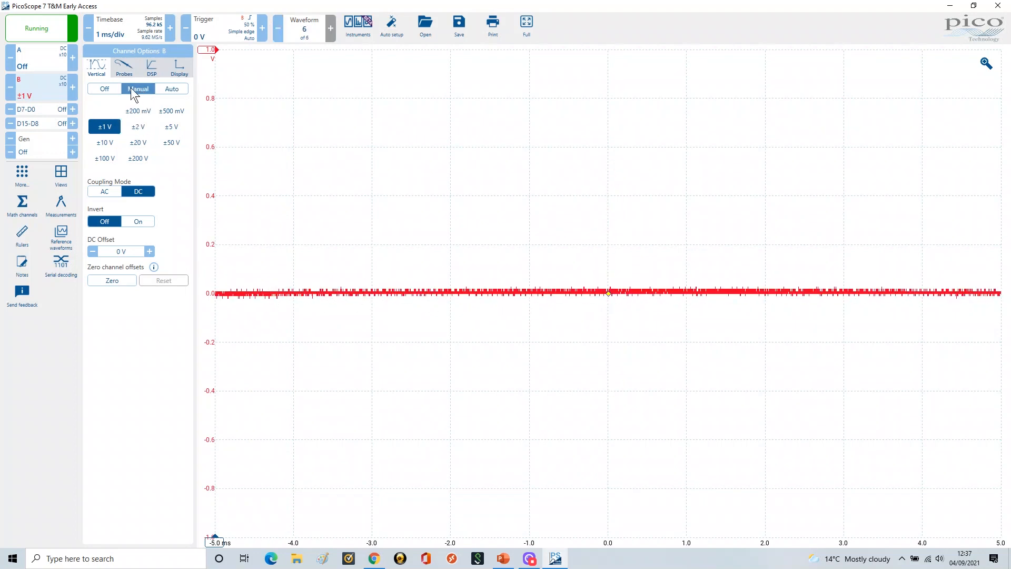
left_click(106, 88)
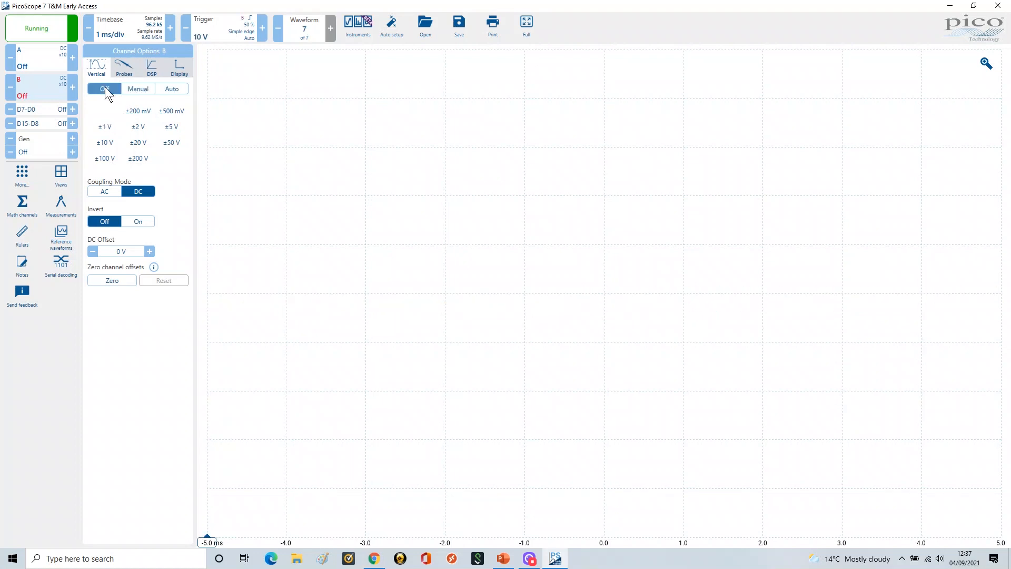
Turn channel A on in Manual mode with a ±1 V range and place the trigger marker at 0 V
left_click(27, 55)
left_click(134, 87)
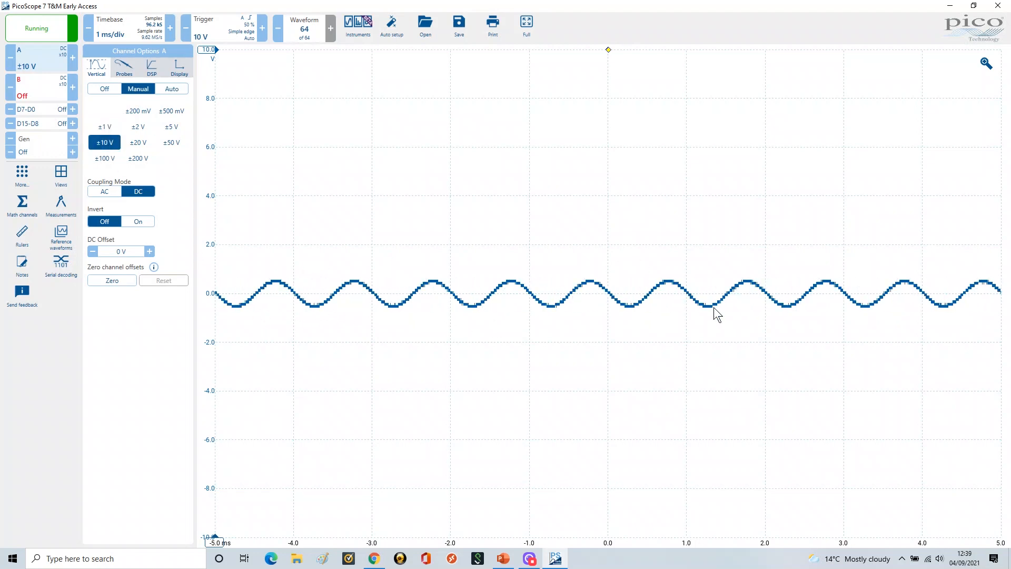
left_click(107, 129)
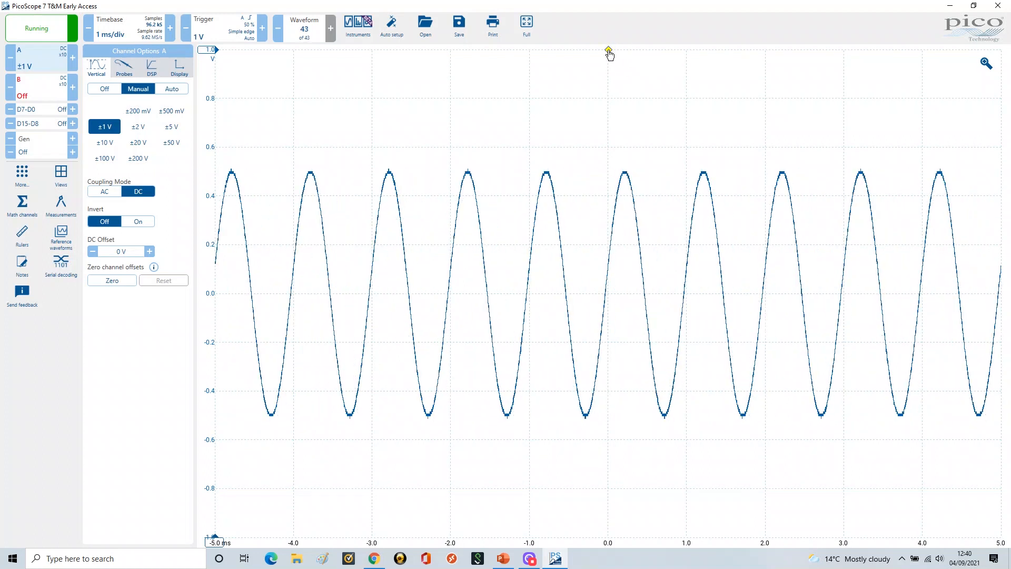
left_click_drag(609, 55, 608, 294)
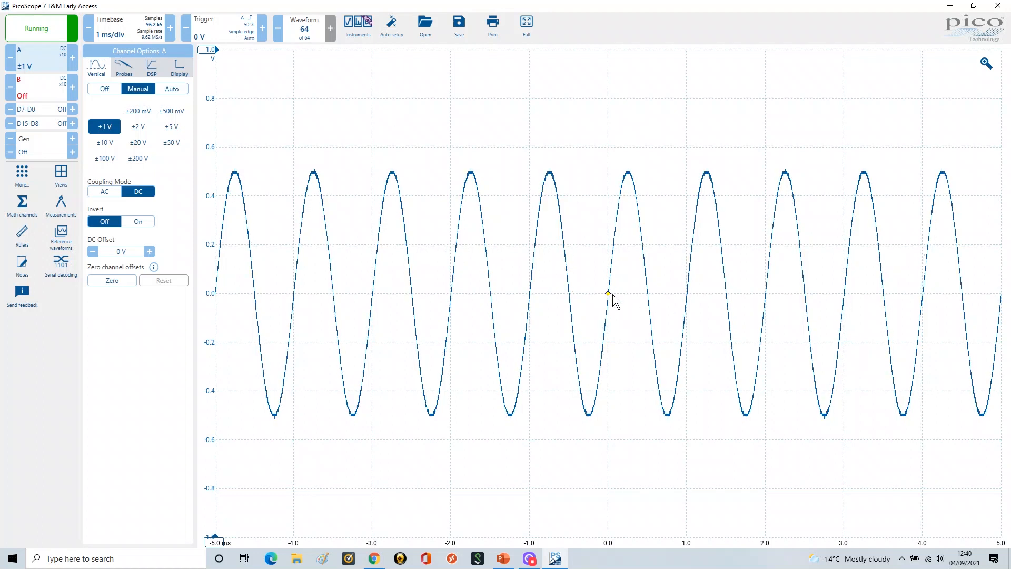
Set the trigger threshold to 0.2 V in the trigger settings
left_click(221, 32)
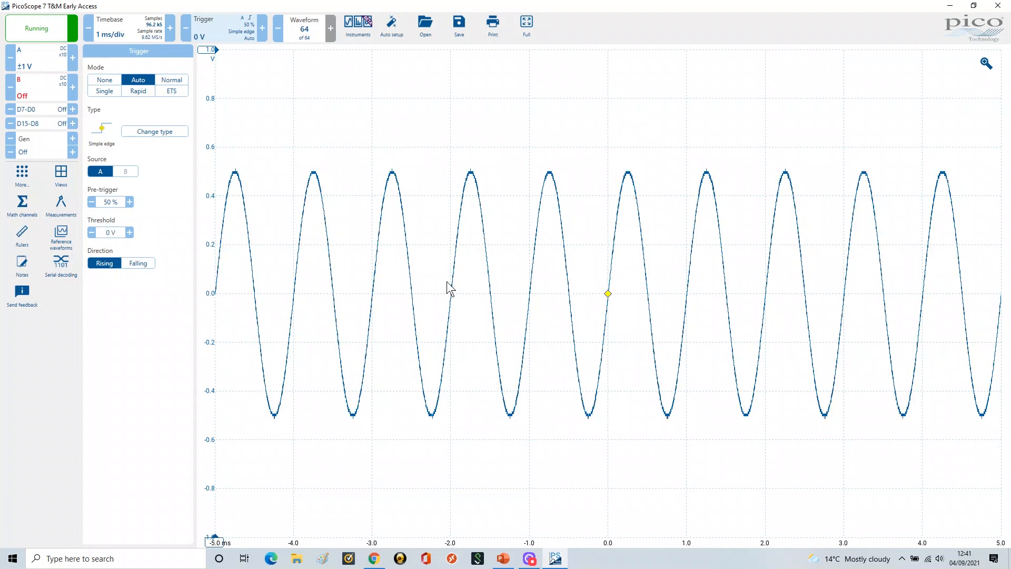
left_click(108, 233)
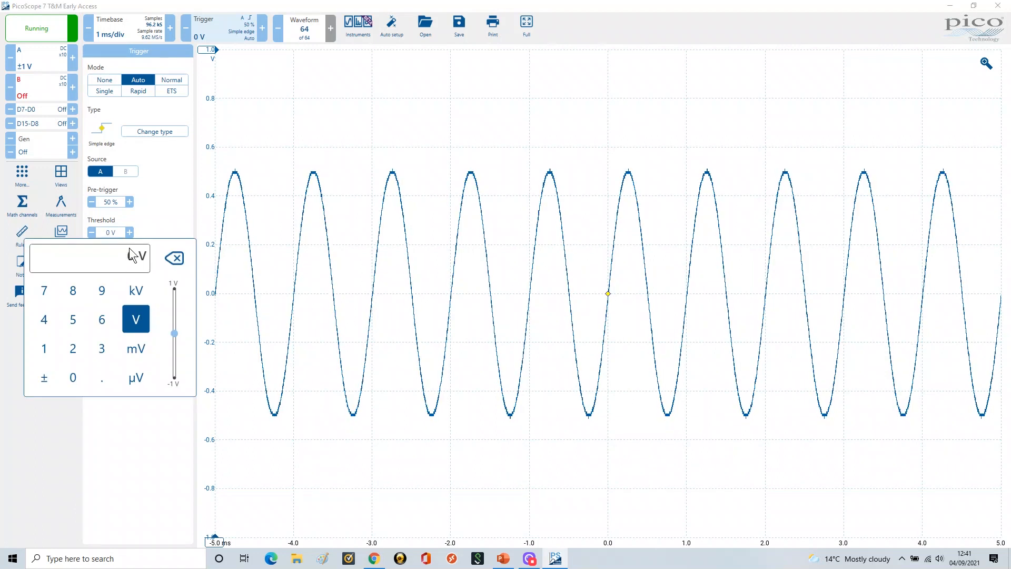
type(".2")
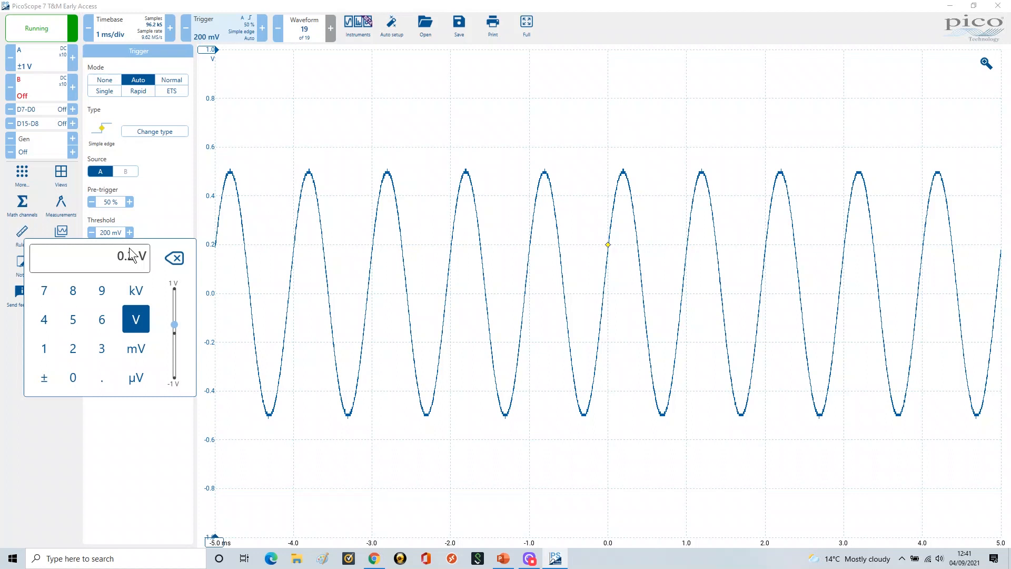
key("Return")
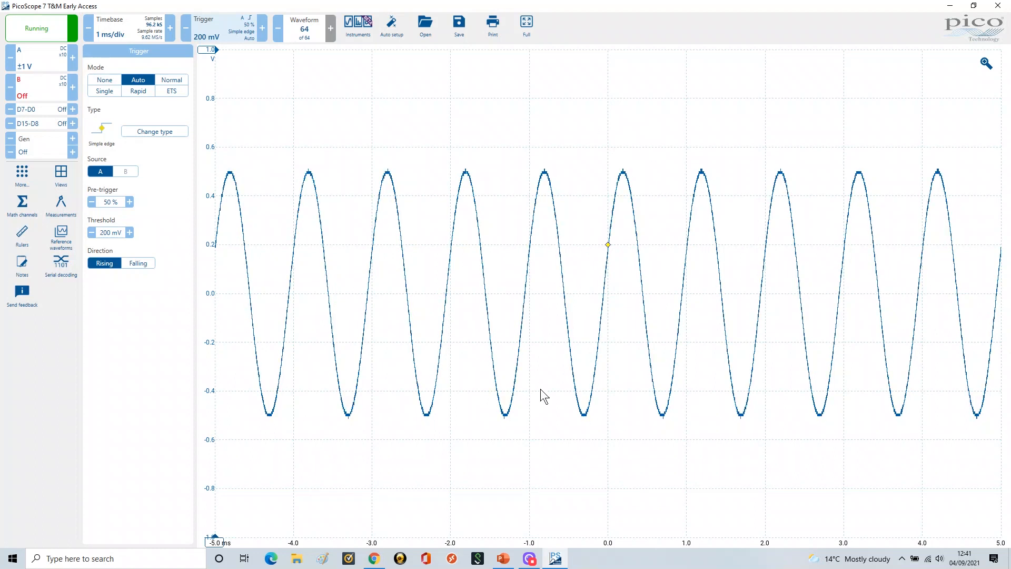
Set the trigger threshold back to 0 mV
left_click(109, 233)
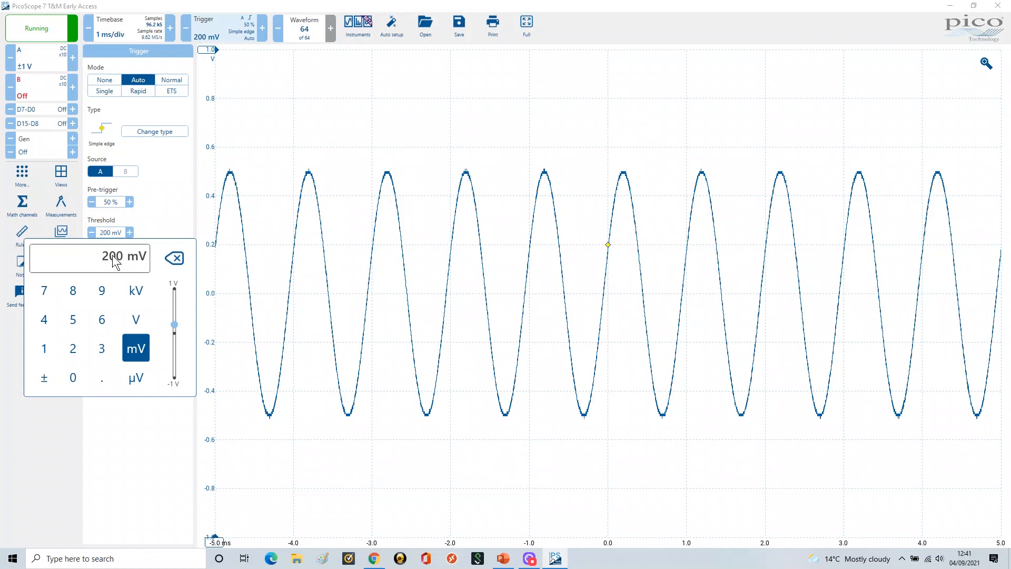
type("0")
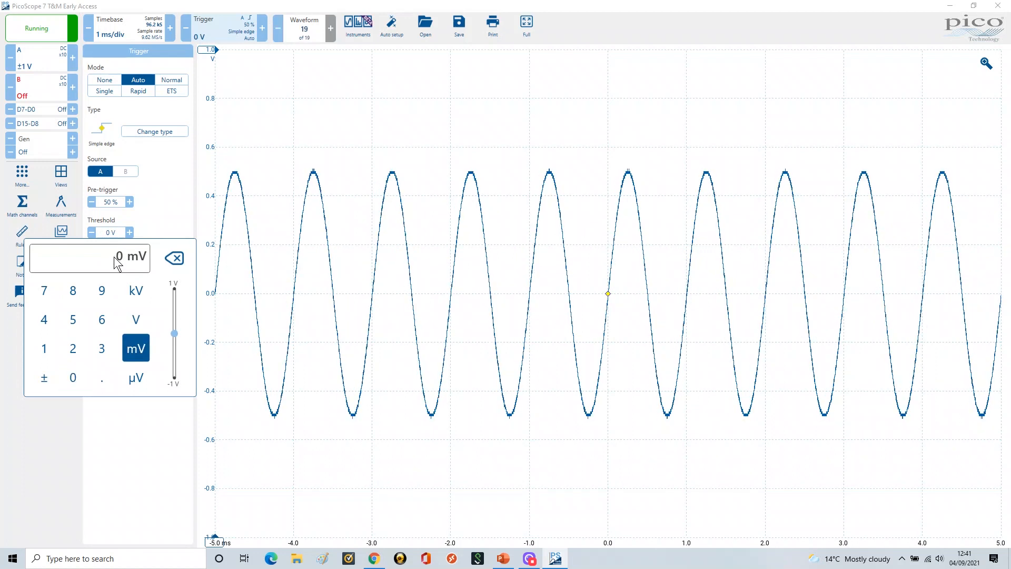
key("Return")
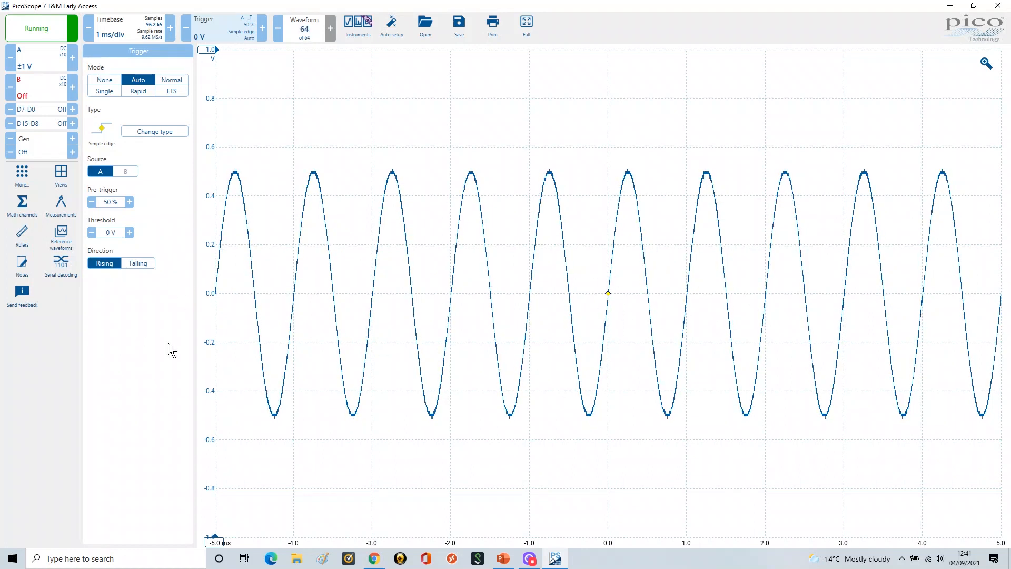
Set channel A's vertical range control to Auto
left_click(41, 59)
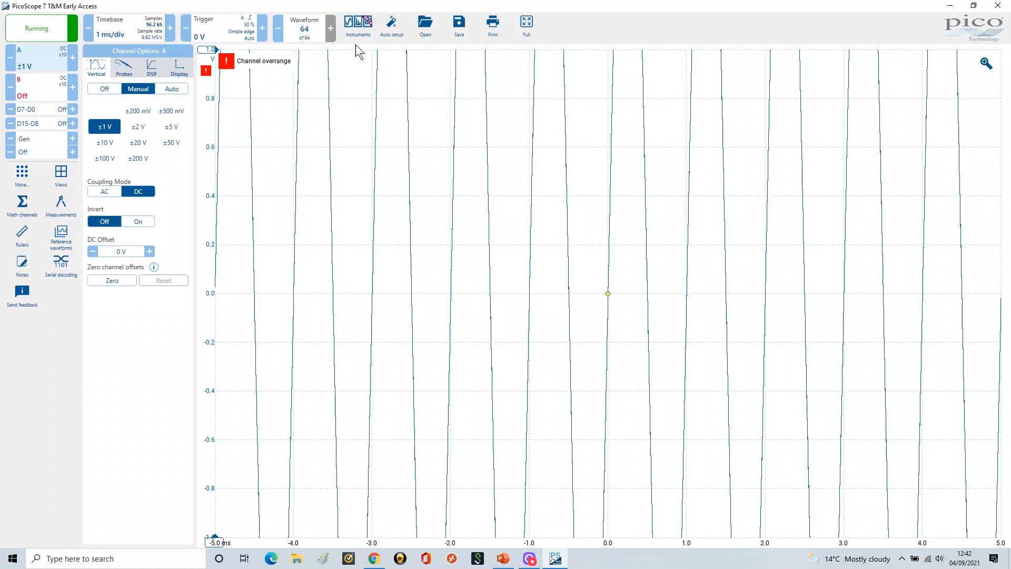
left_click(178, 91)
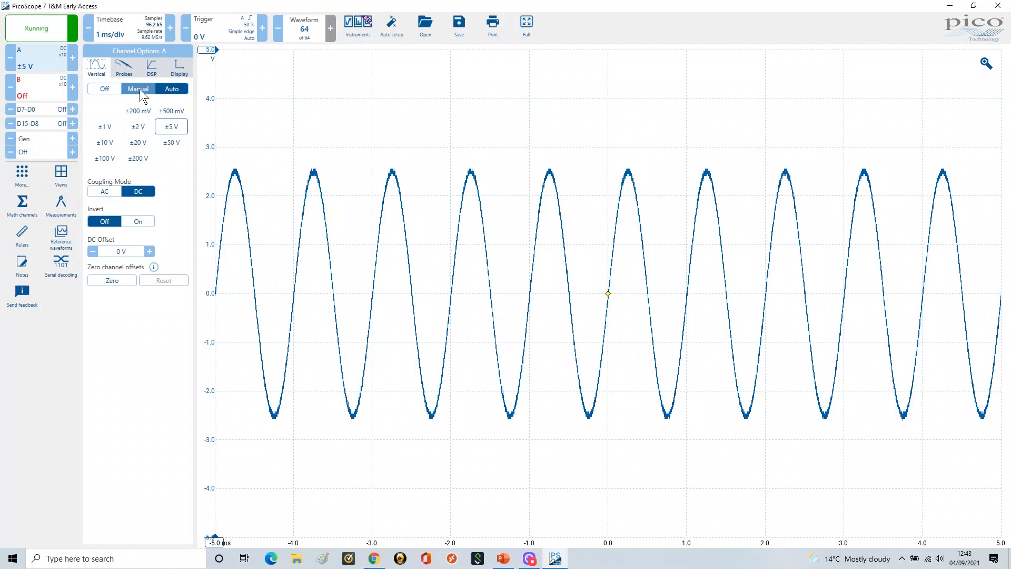
Switch to the PowerPoint slide show, reveal the Vertical Voltage Range and Coupling Mode bullets, and return to PicoScope 7
left_click(504, 559)
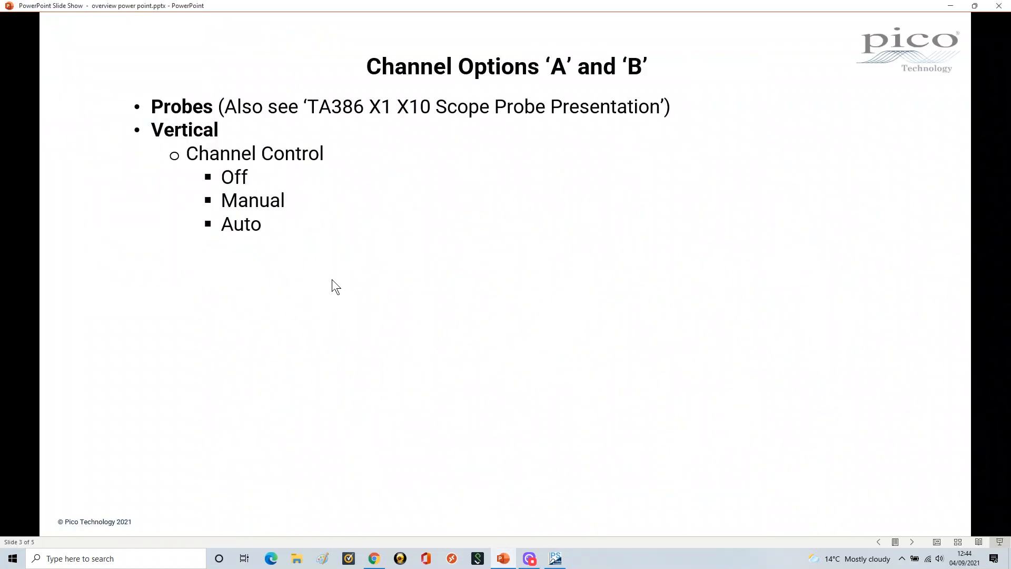
left_click(365, 270)
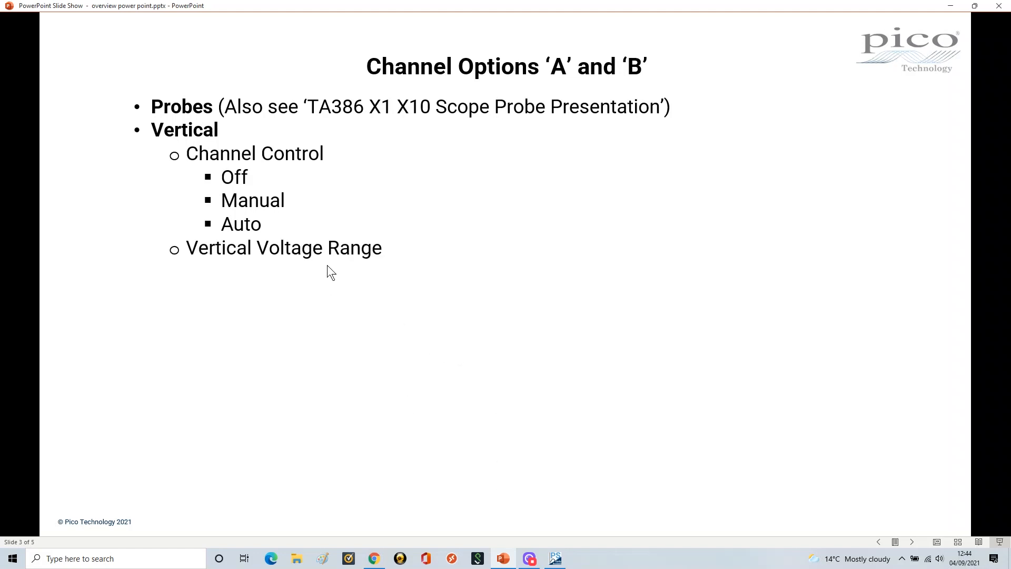
left_click(469, 298)
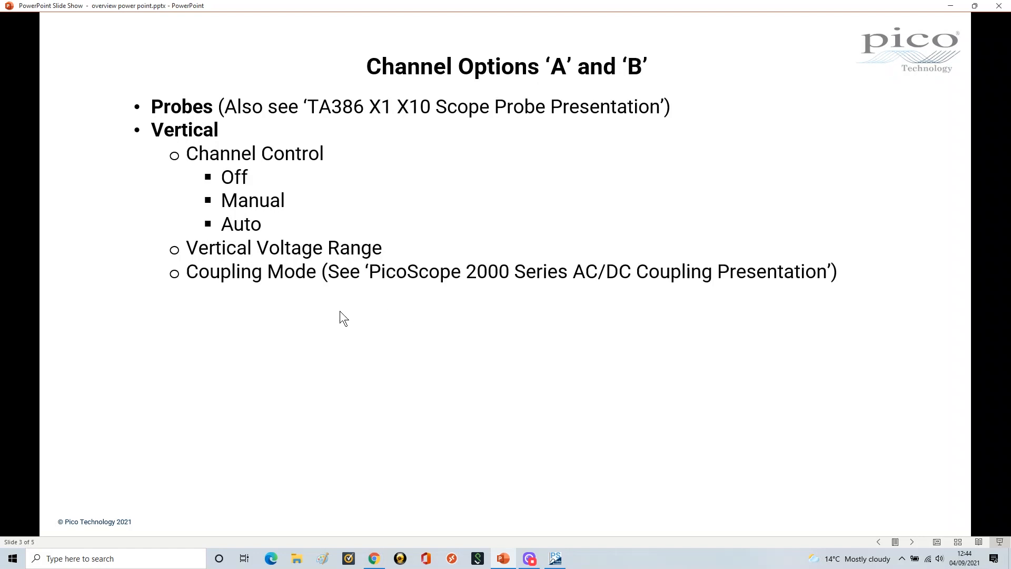
left_click(555, 560)
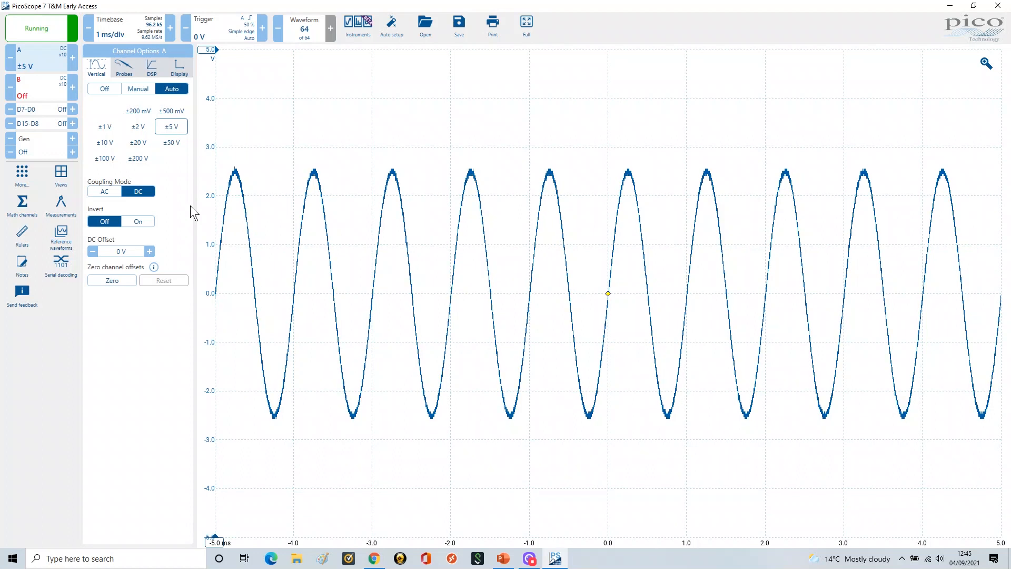
Reveal the Invert bullet in the PowerPoint slide show and return to PicoScope 7
left_click(503, 558)
left_click(425, 367)
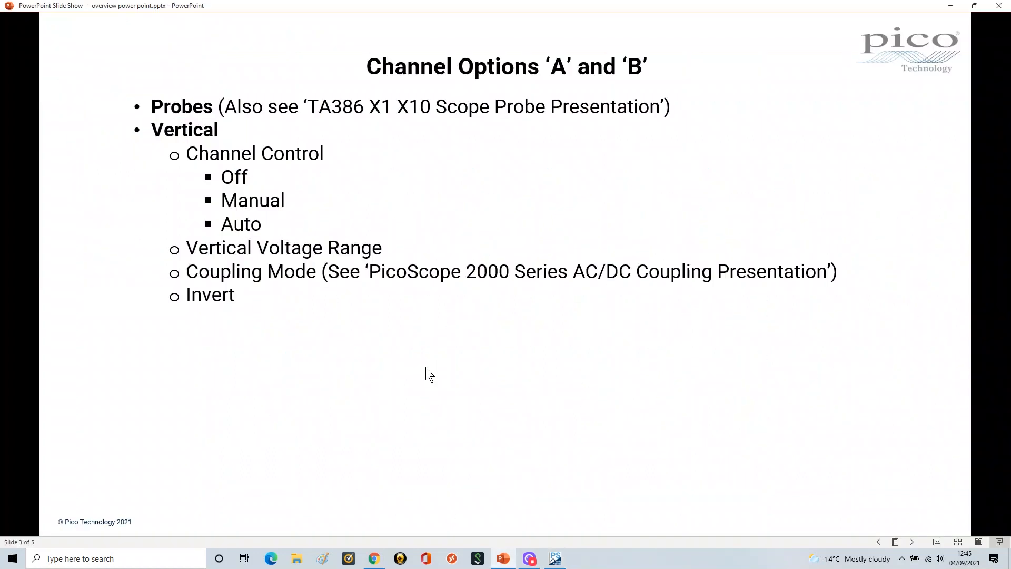
left_click(556, 558)
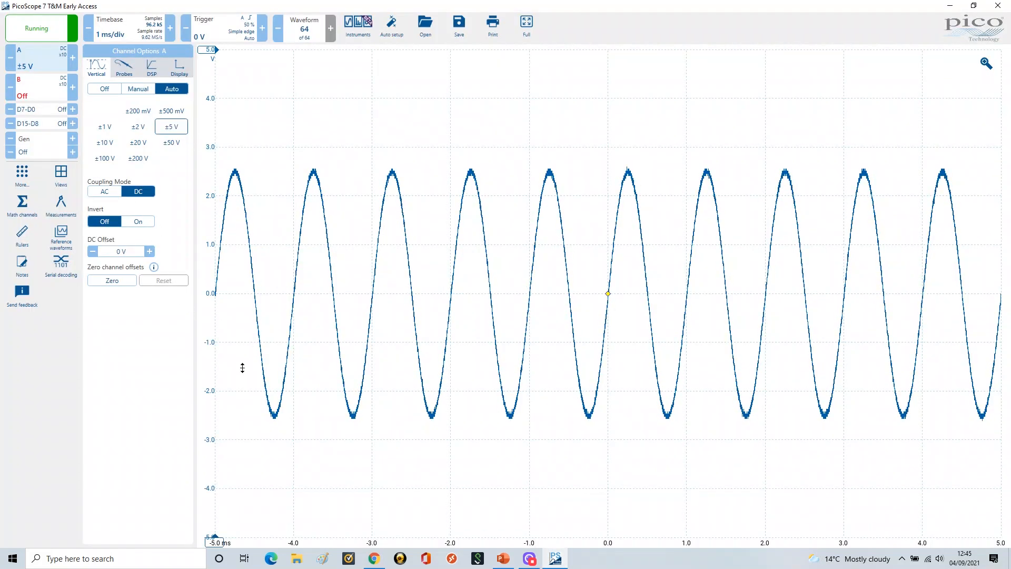
Invert channel A's waveform and turn the inversion back off
left_click(138, 222)
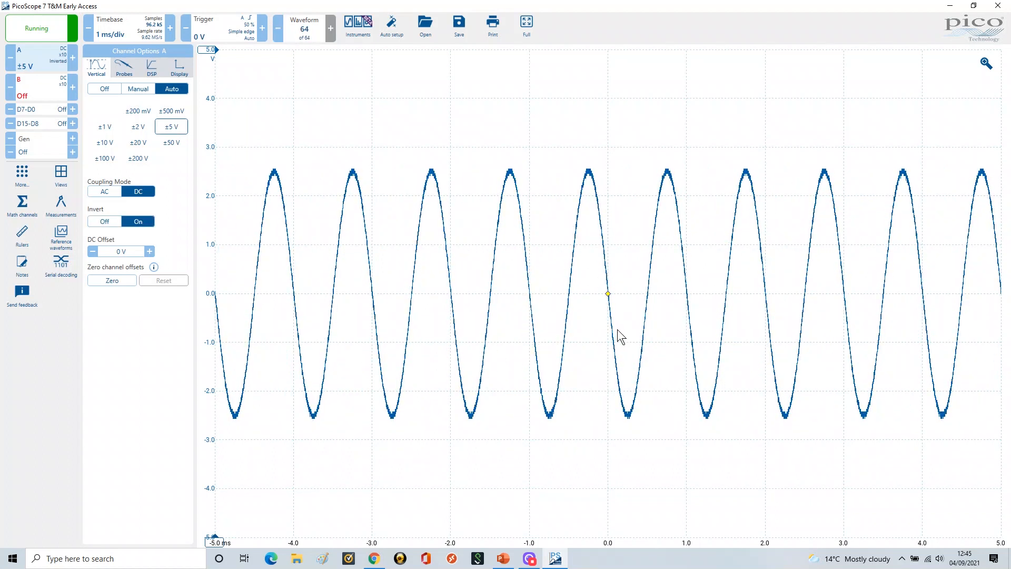
left_click(105, 222)
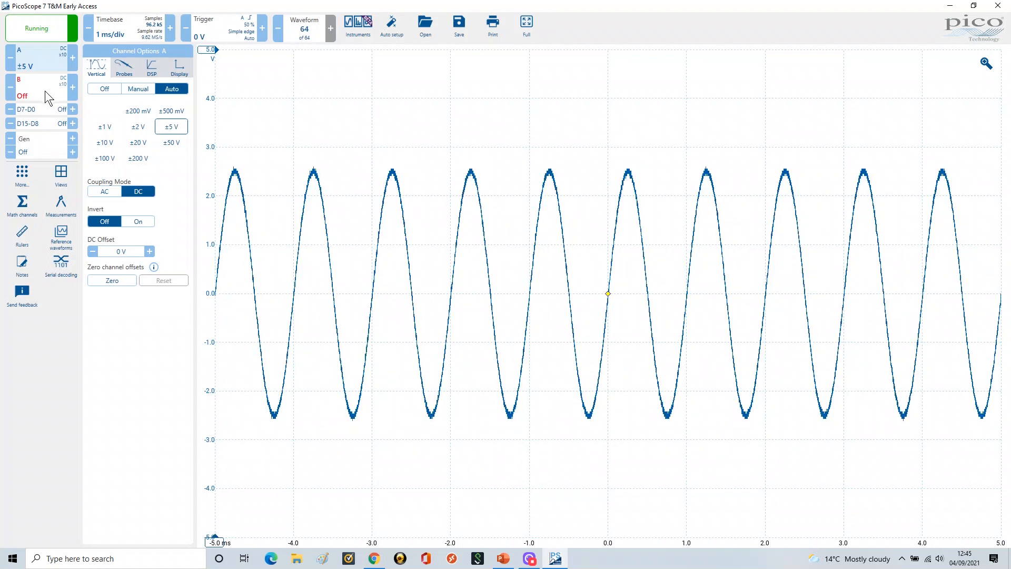
Turn off channel A in its vertical channel options
left_click(24, 79)
left_click(33, 58)
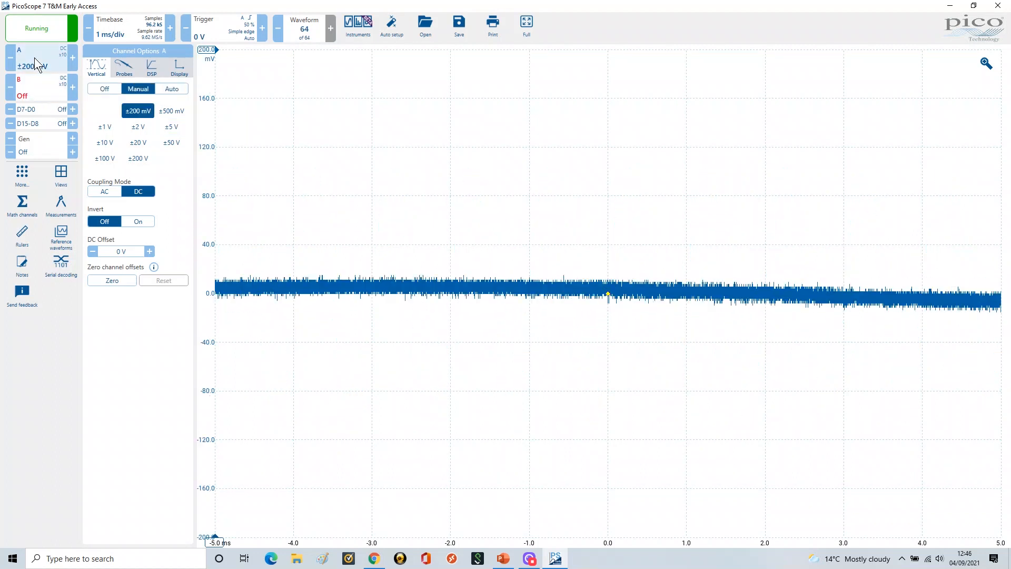
left_click(103, 89)
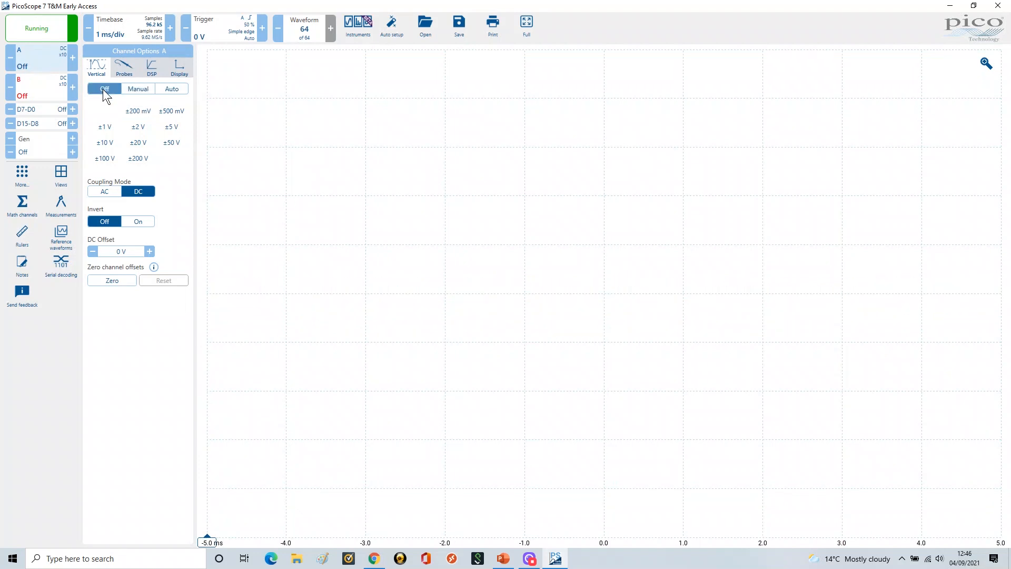
Turn on channel B in Manual mode and switch its vertical range control to Auto
left_click(36, 88)
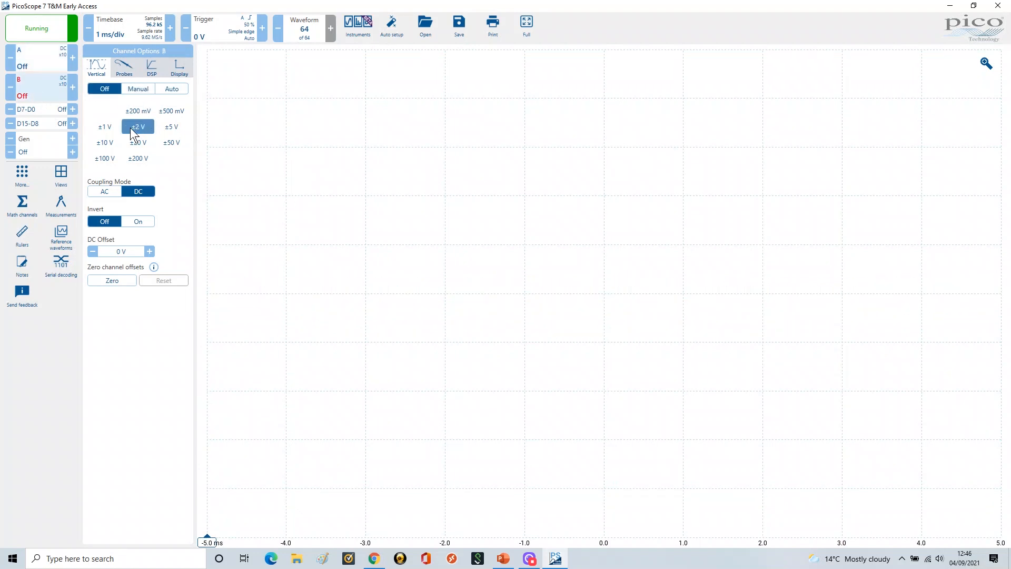
left_click(136, 89)
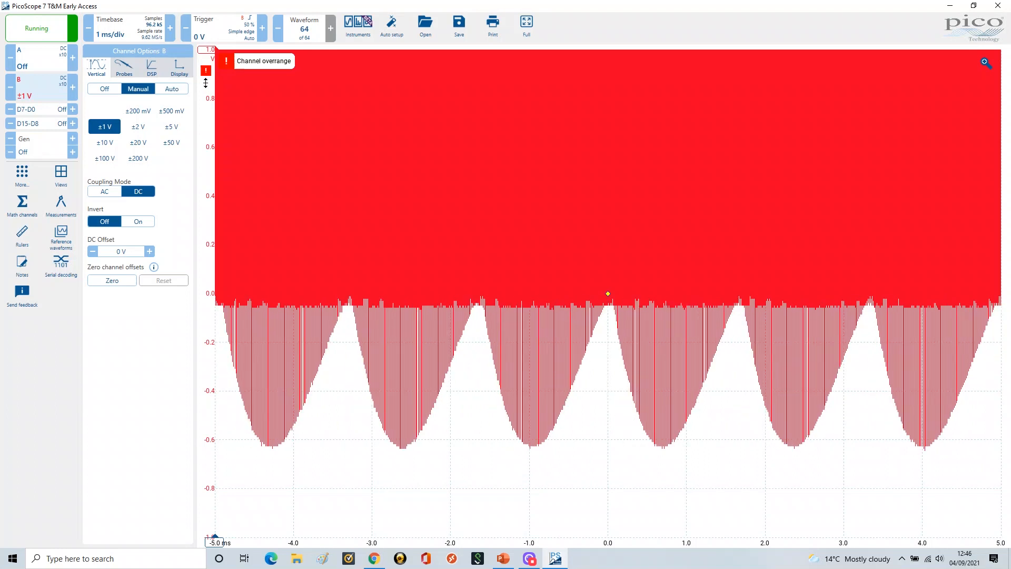
left_click(175, 96)
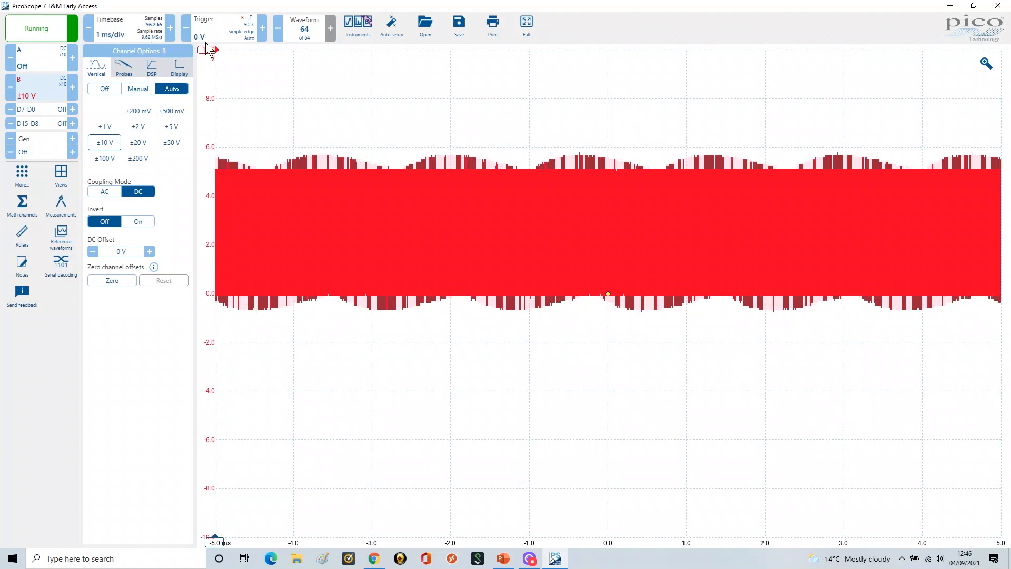
Set the timebase to 1 µs/div
left_click(112, 34)
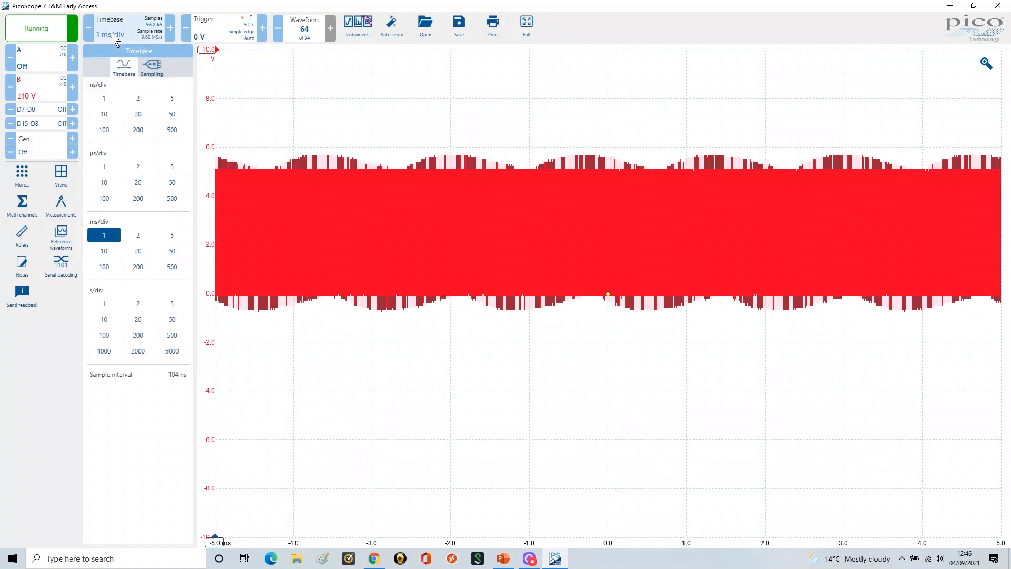
left_click(107, 168)
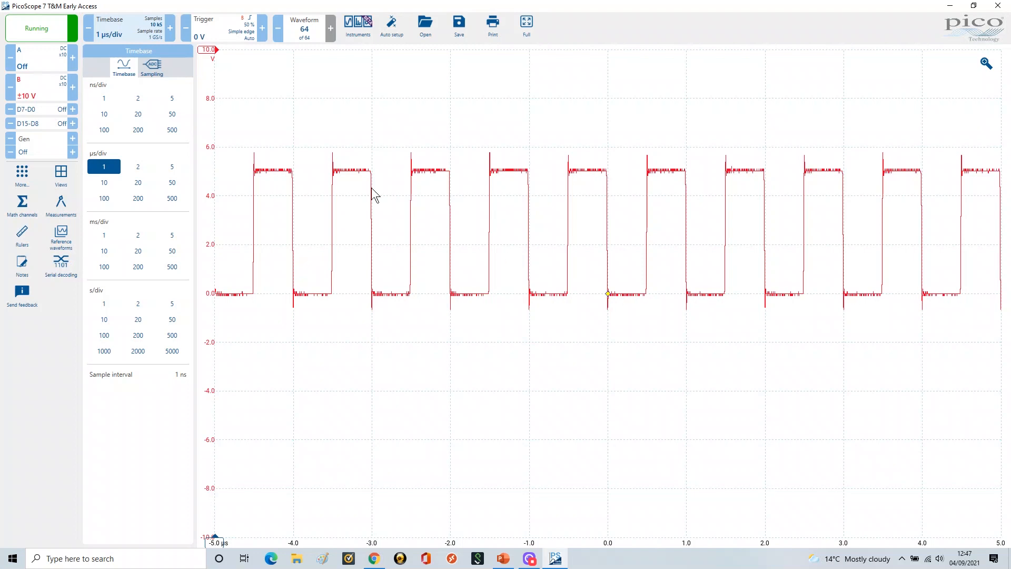
Invert channel B's waveform and turn the inversion back off
left_click(39, 84)
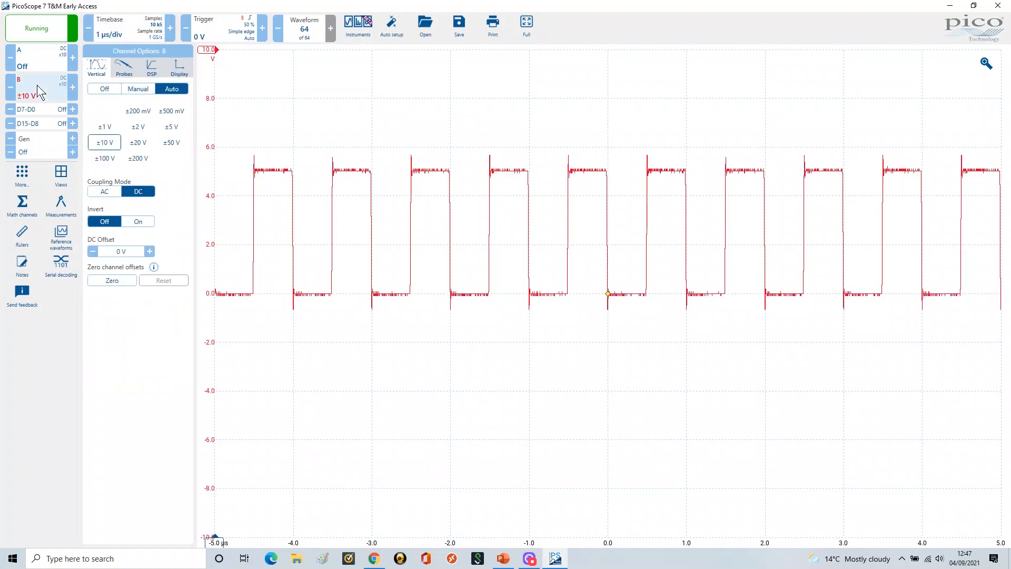
left_click(136, 221)
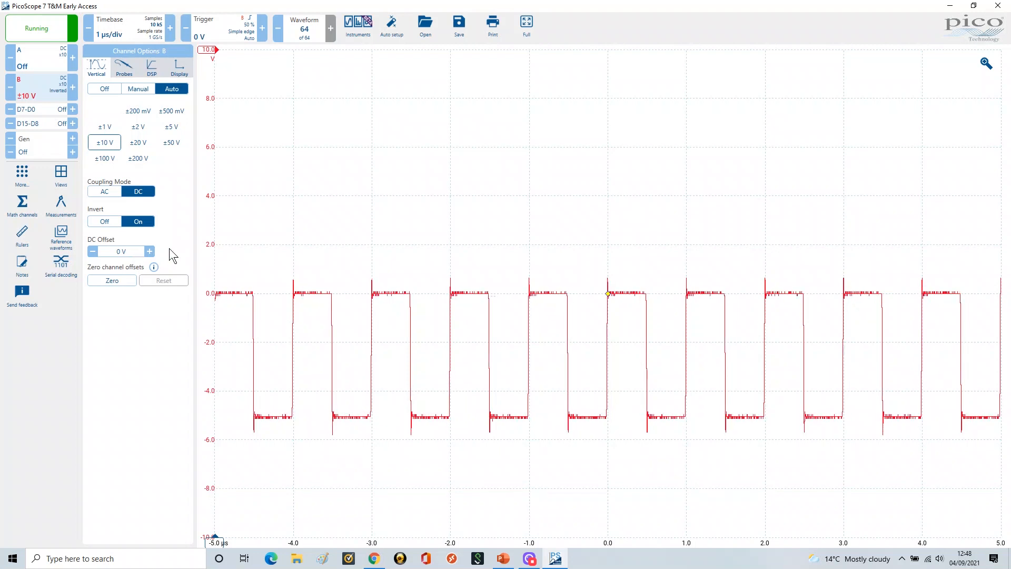
left_click(107, 223)
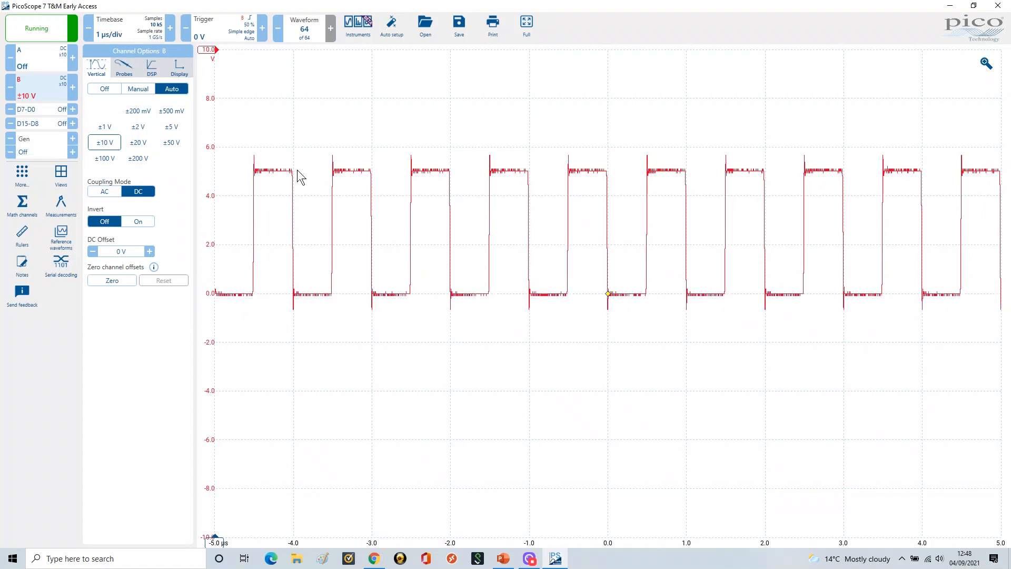
Set channel B's DC offset to 1 V and raise the trigger level to about 3.4 V
left_click(119, 254)
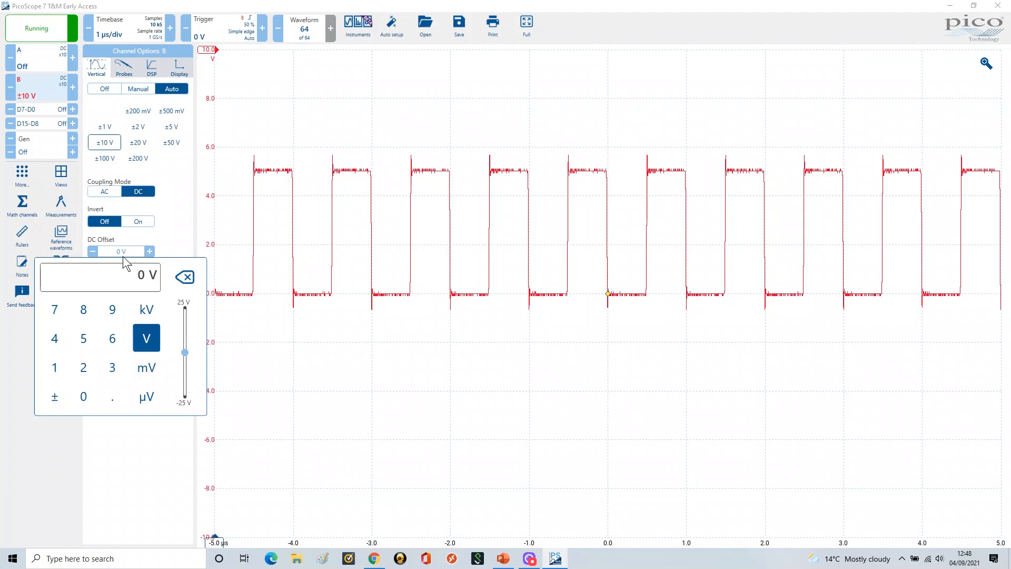
type("1")
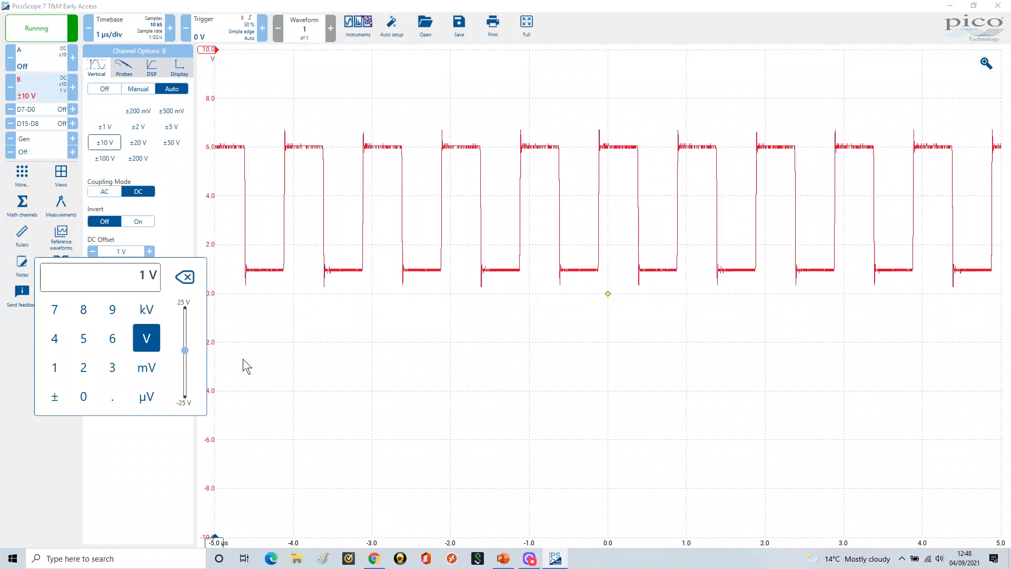
left_click(259, 357)
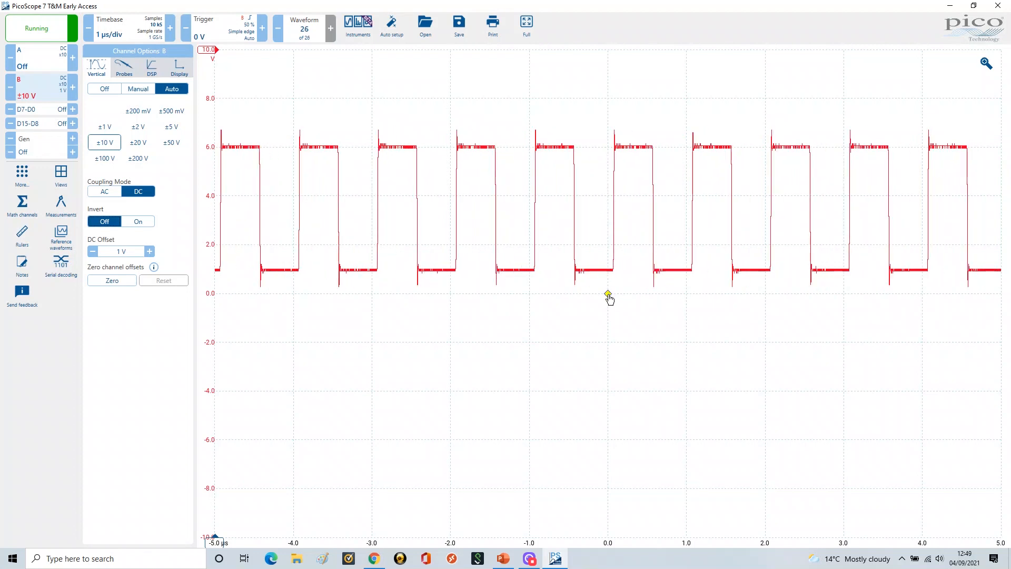
left_click_drag(609, 295, 617, 223)
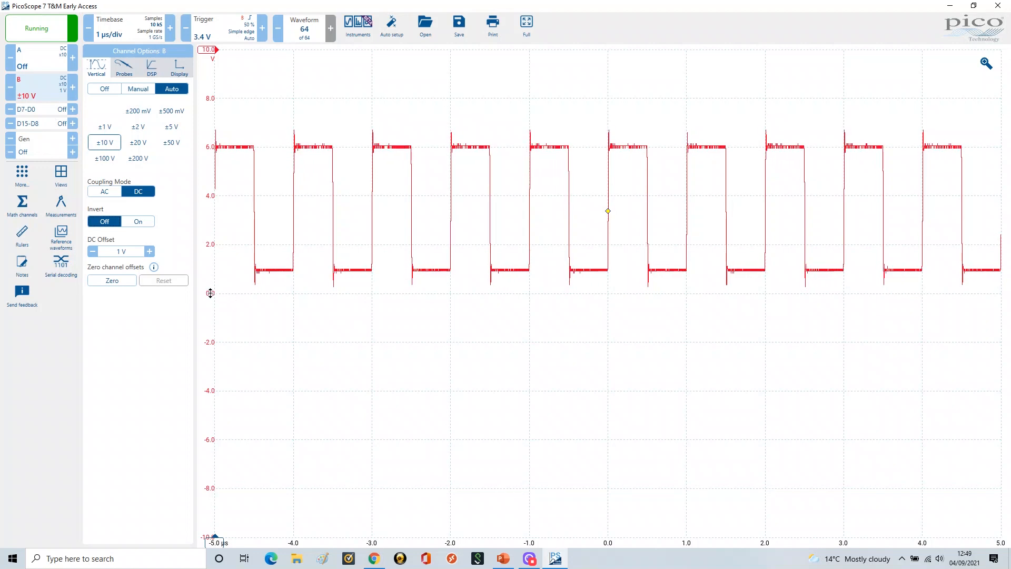
Reposition the voltage axes, placing channel A's zero two divisions above centre and channel B's zero four divisions below centre to separate the waveforms
left_click_drag(212, 292, 209, 245)
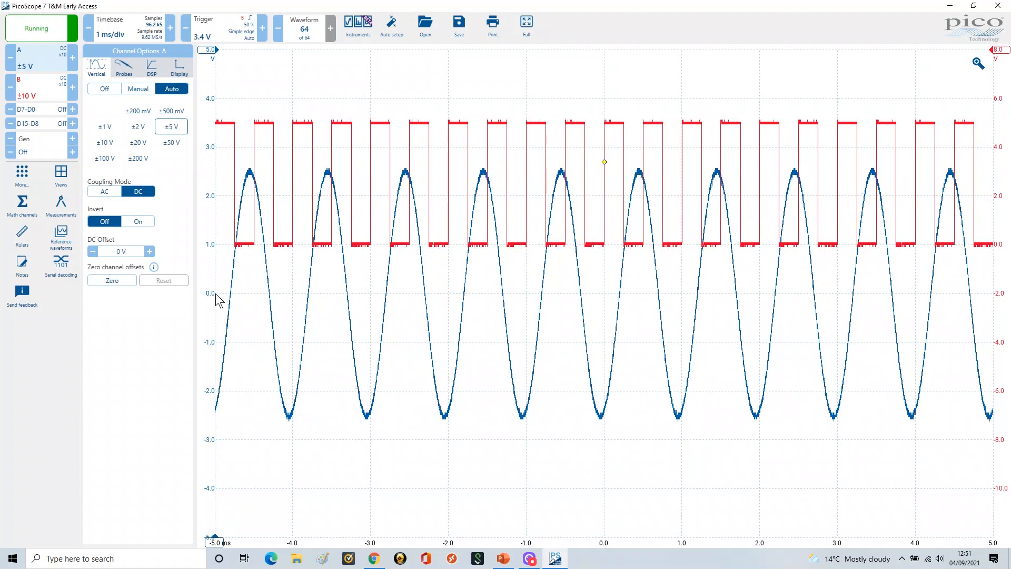
left_click_drag(208, 280, 204, 195)
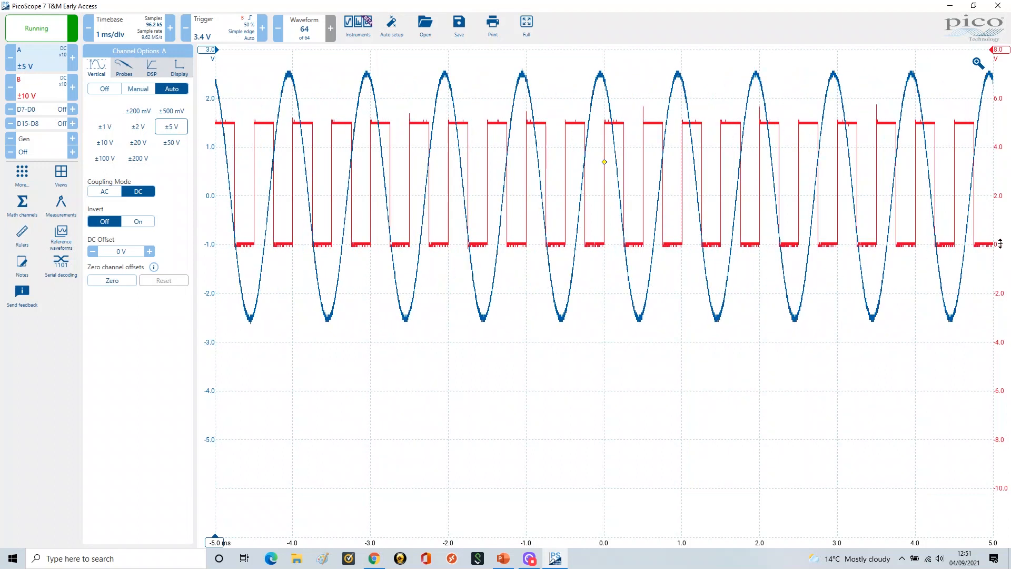
left_click_drag(1000, 244, 1004, 483)
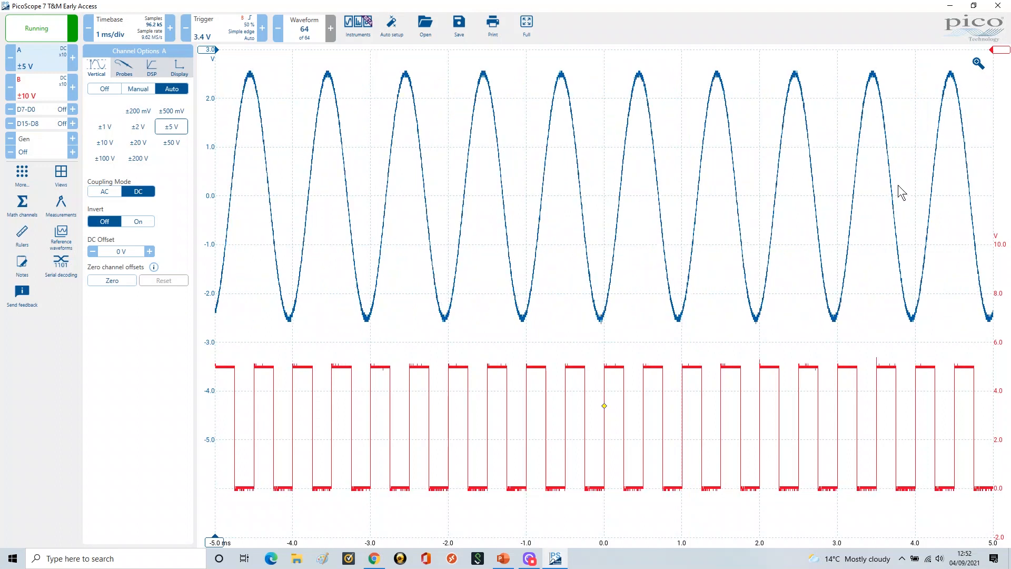
Switch to the PowerPoint slide show, reveal the Zero Channel Offset bullet, and return to PicoScope 7
left_click(505, 559)
left_click(378, 352)
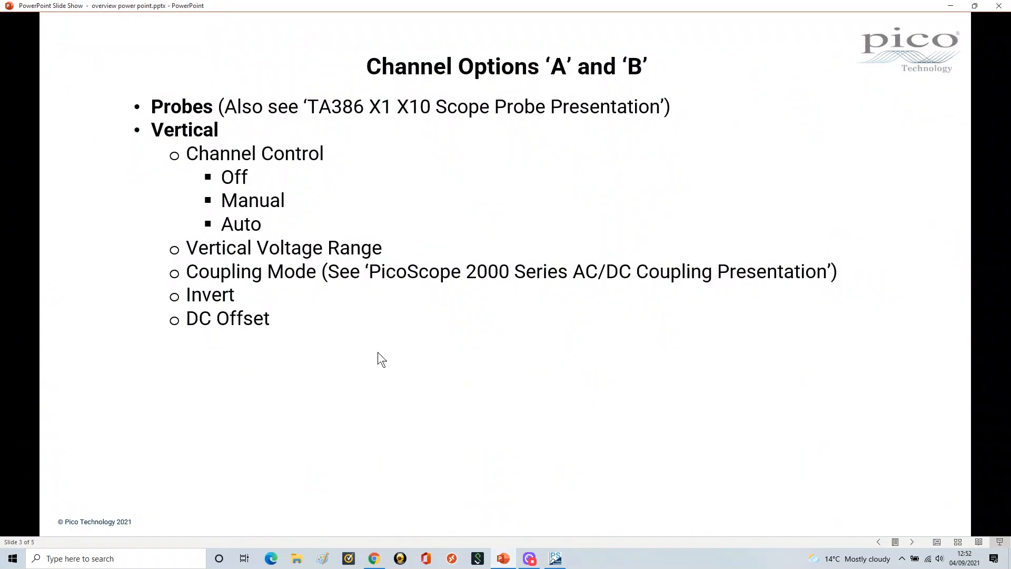
left_click(394, 361)
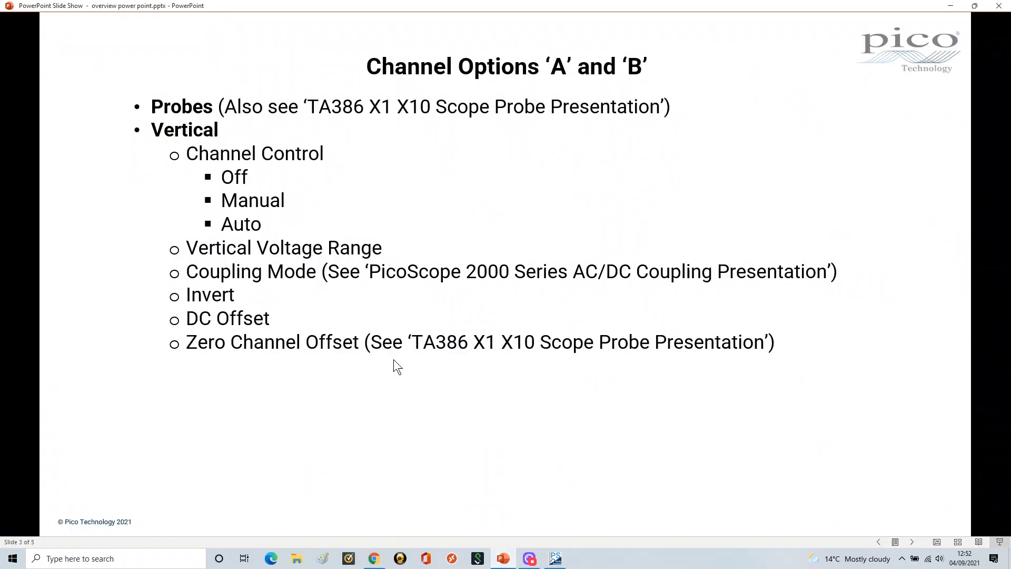
left_click(504, 561)
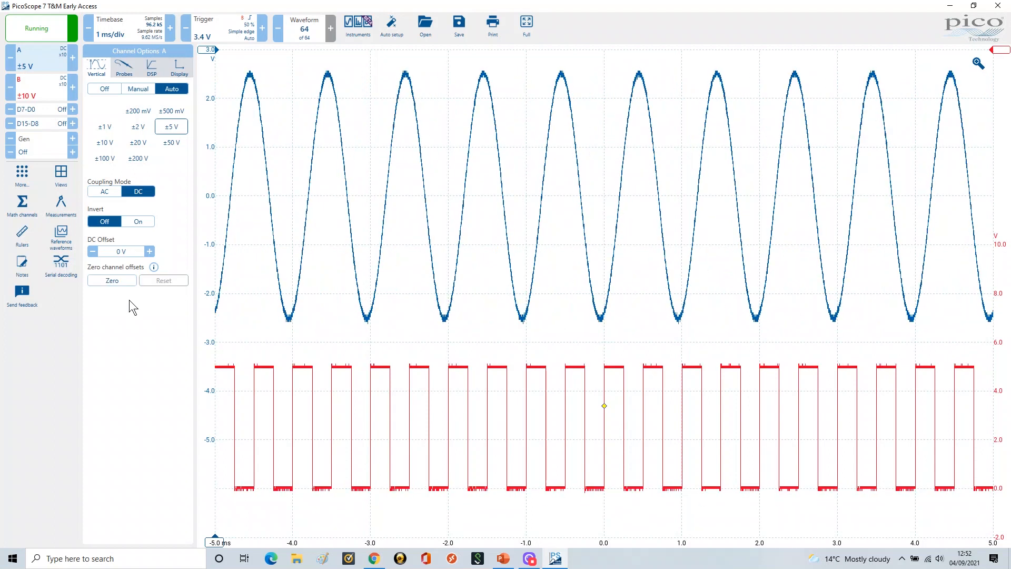
Reveal the DSP bullet in the PowerPoint slide show, then show channel A's DSP options in PicoScope 7
left_click(504, 558)
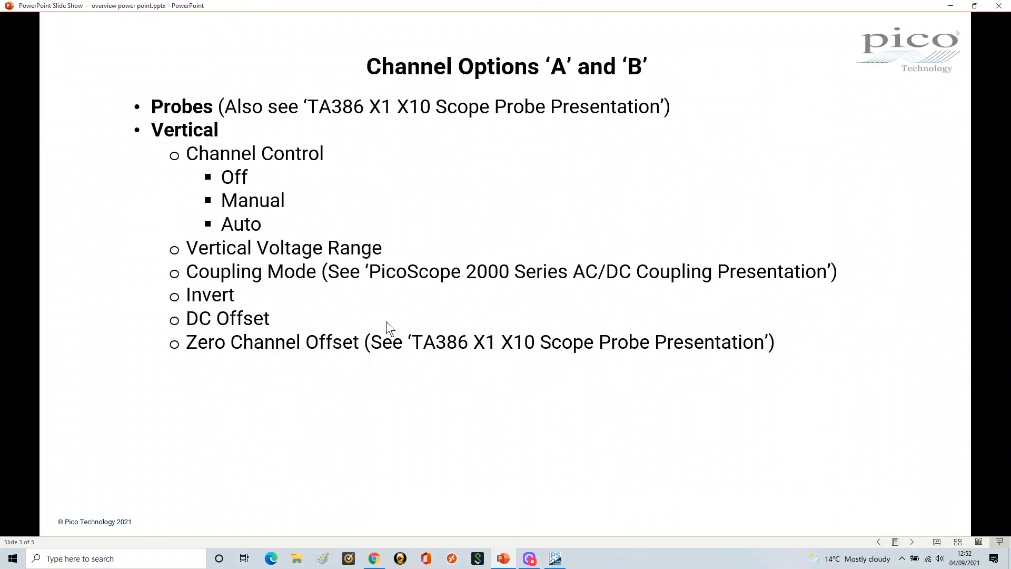
left_click(402, 369)
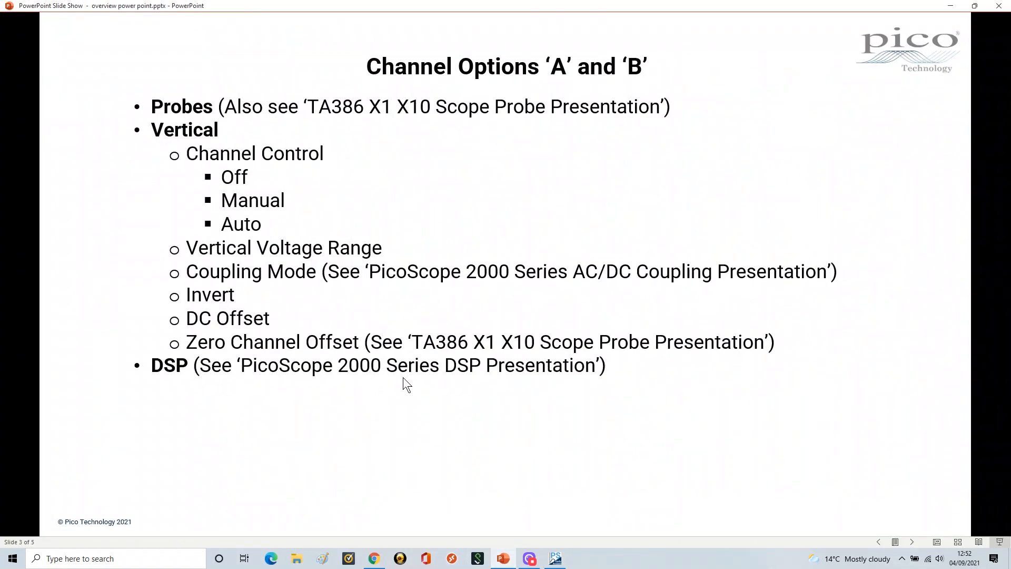
left_click(553, 558)
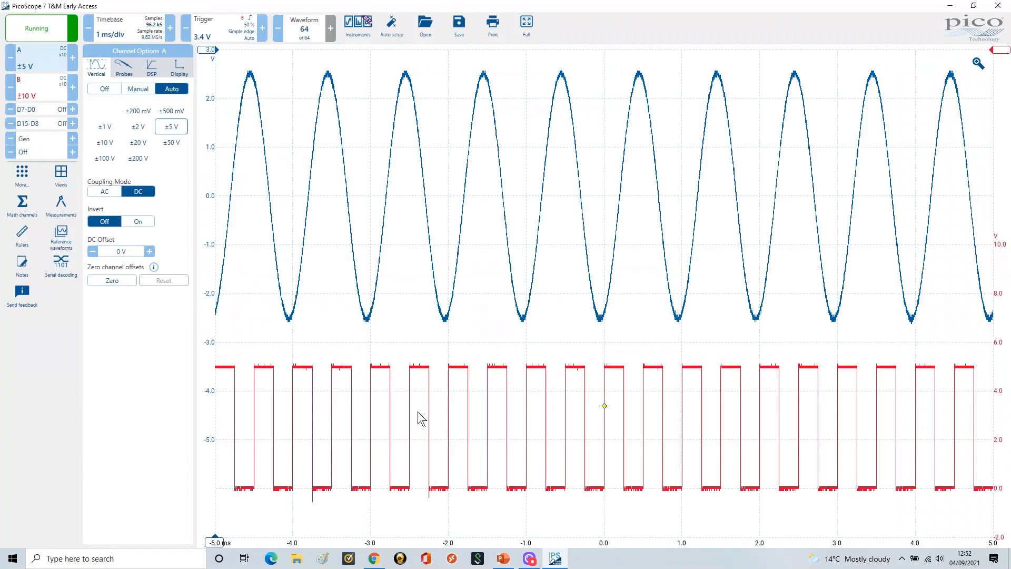
left_click(153, 68)
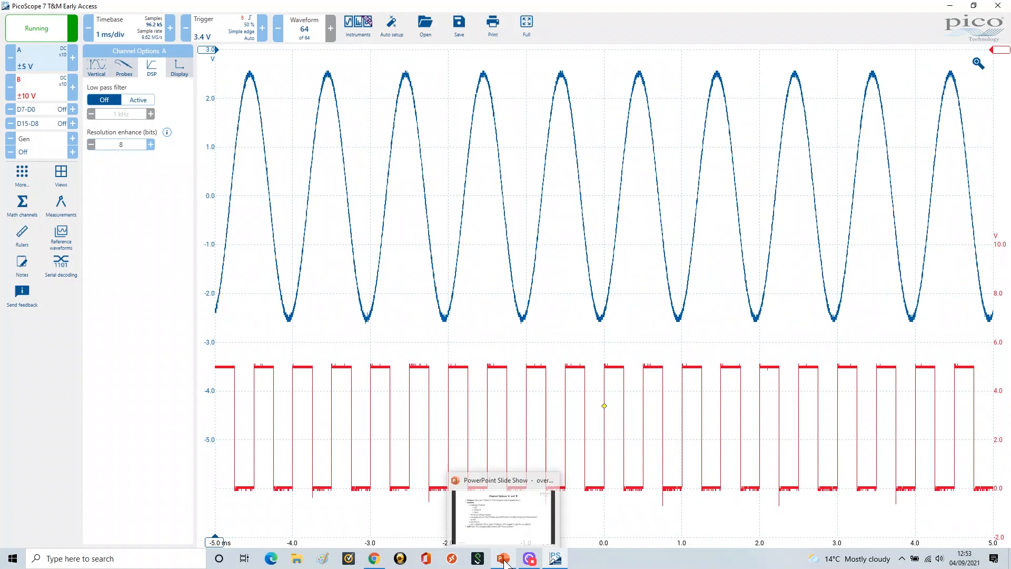
Reveal the Display, Name, Colour, Scale and Offset bullets in the PowerPoint slide show, then open channel A's Display options in PicoScope 7
left_click(503, 514)
left_click(426, 400)
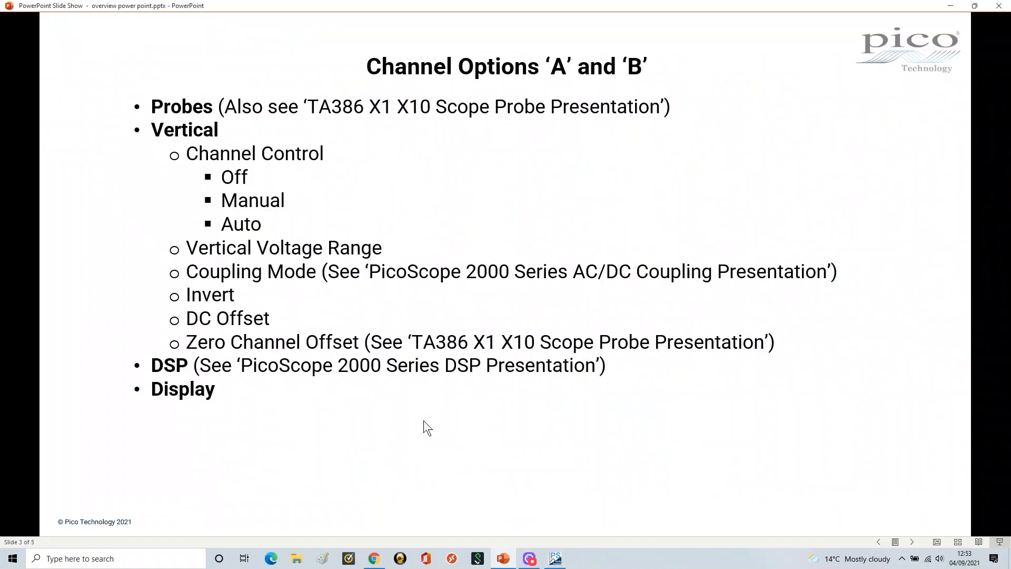
left_click(421, 426)
left_click(424, 435)
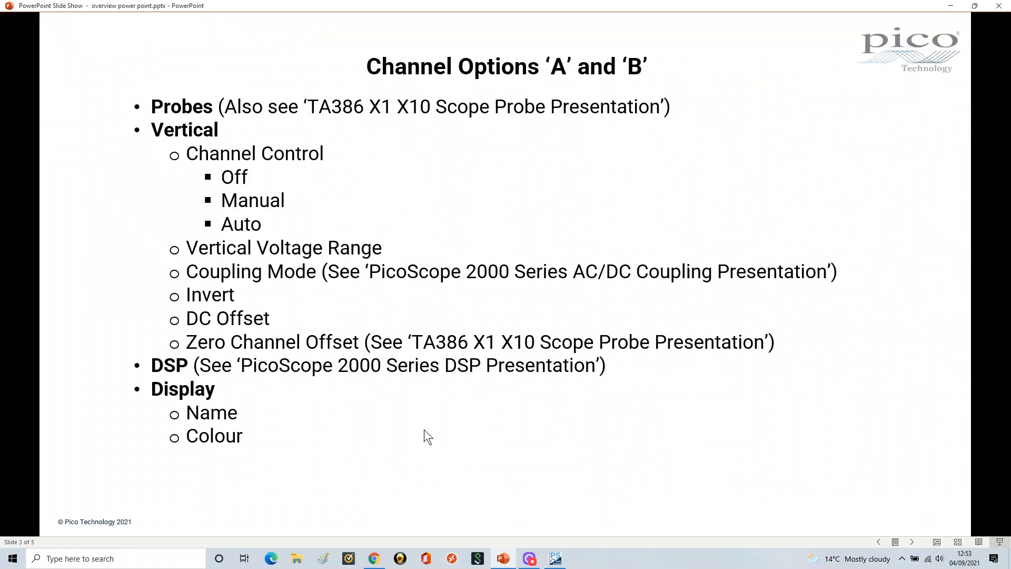
left_click(426, 432)
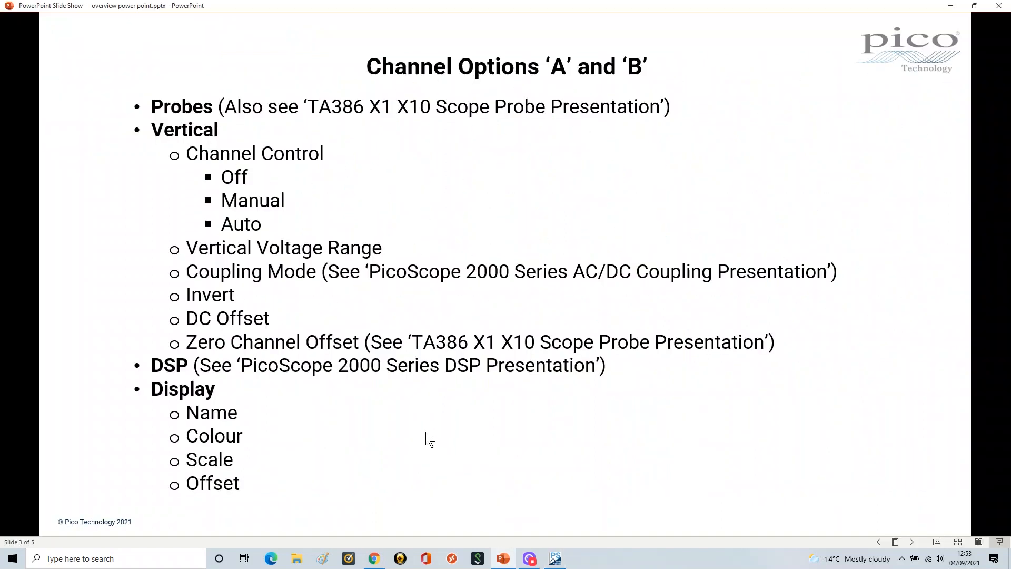
left_click(557, 559)
left_click(181, 71)
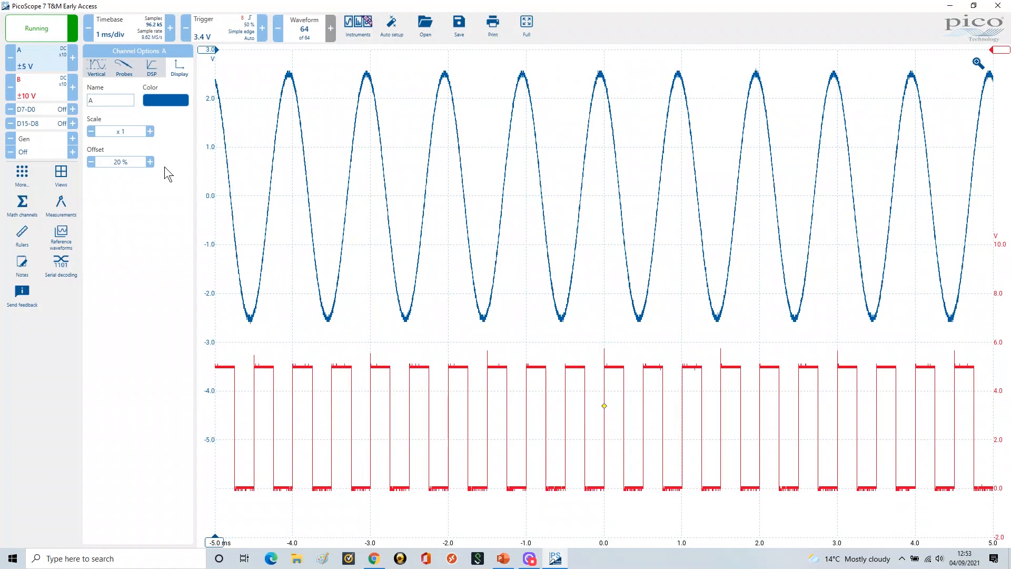
Change channel A's waveform colour to pink and set it back to the original dark blue
left_click(176, 99)
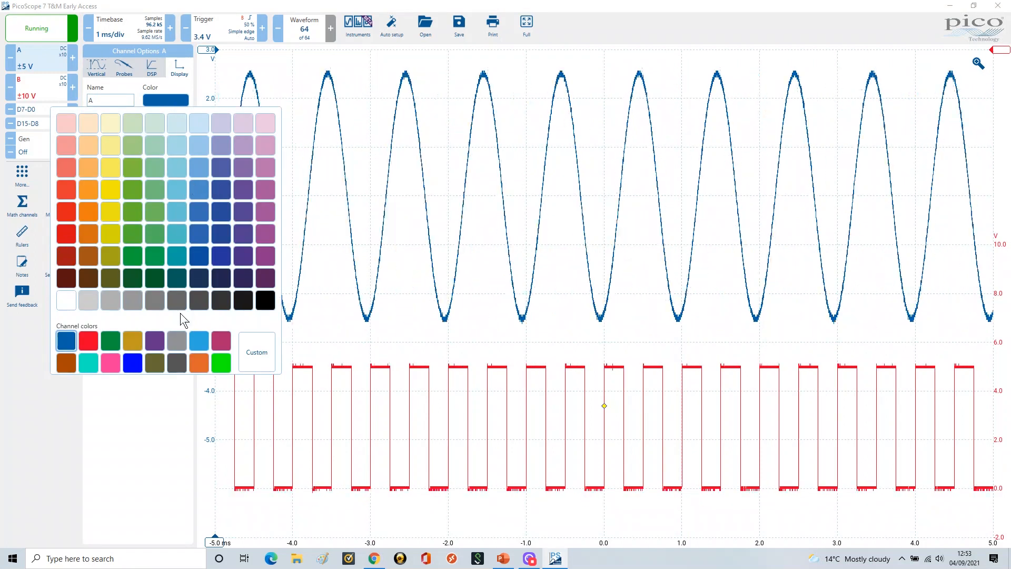
left_click(108, 364)
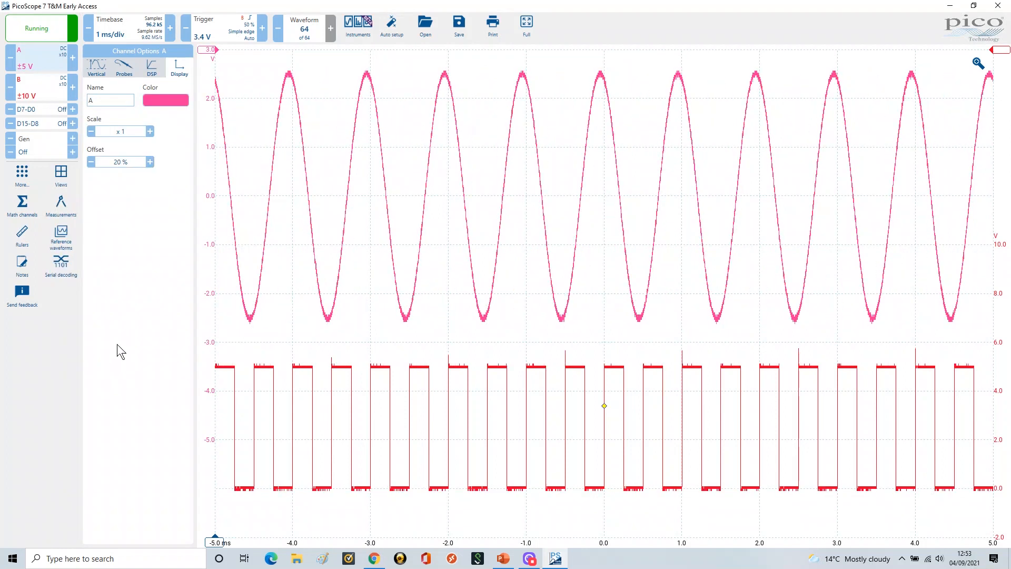
left_click(175, 103)
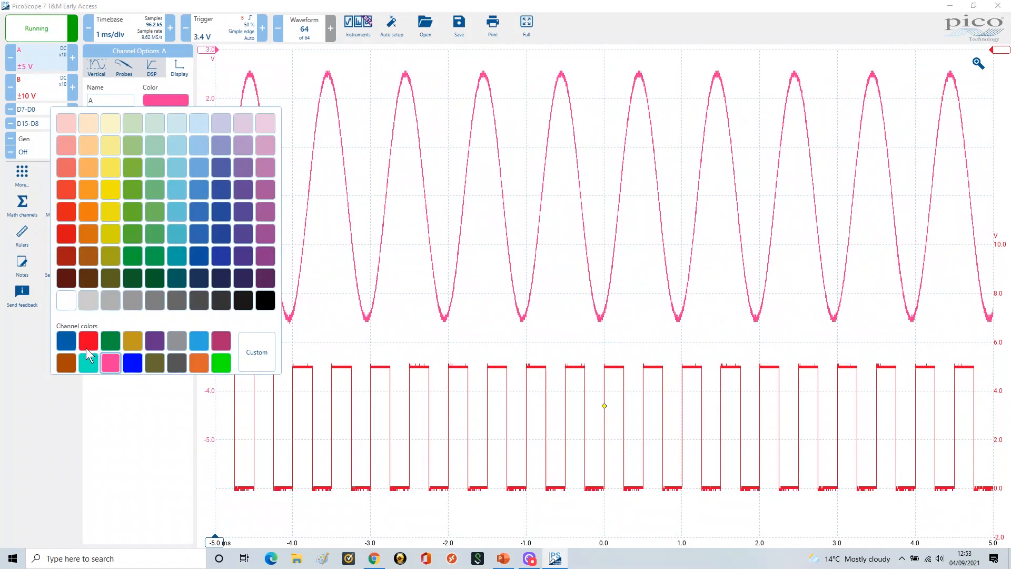
left_click(68, 342)
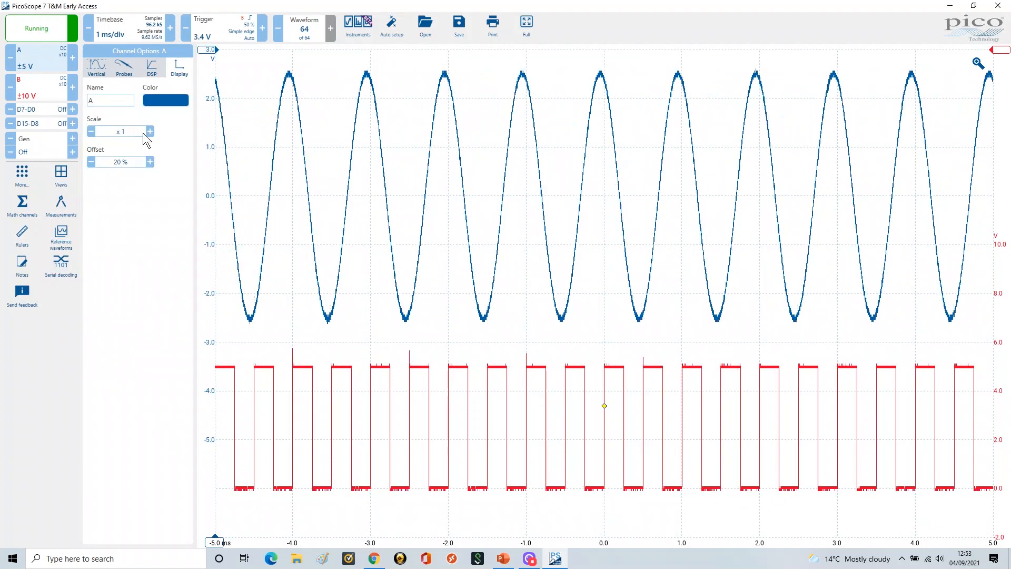
Rename channel A as "IO PIN 1"
left_click(112, 99)
key("BackSpace")
type("IO")
key("Return")
type("PIN")
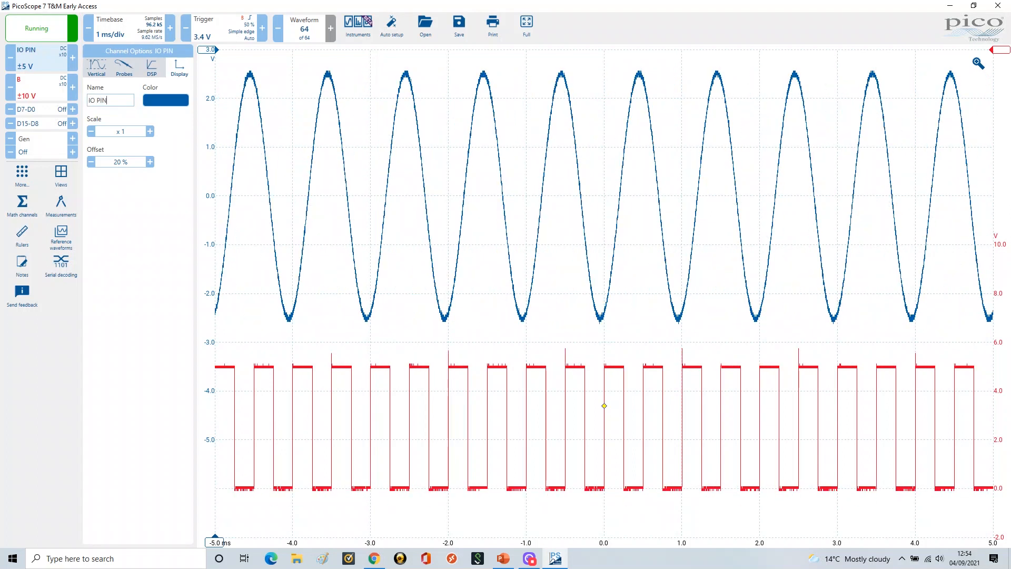
type(" 1")
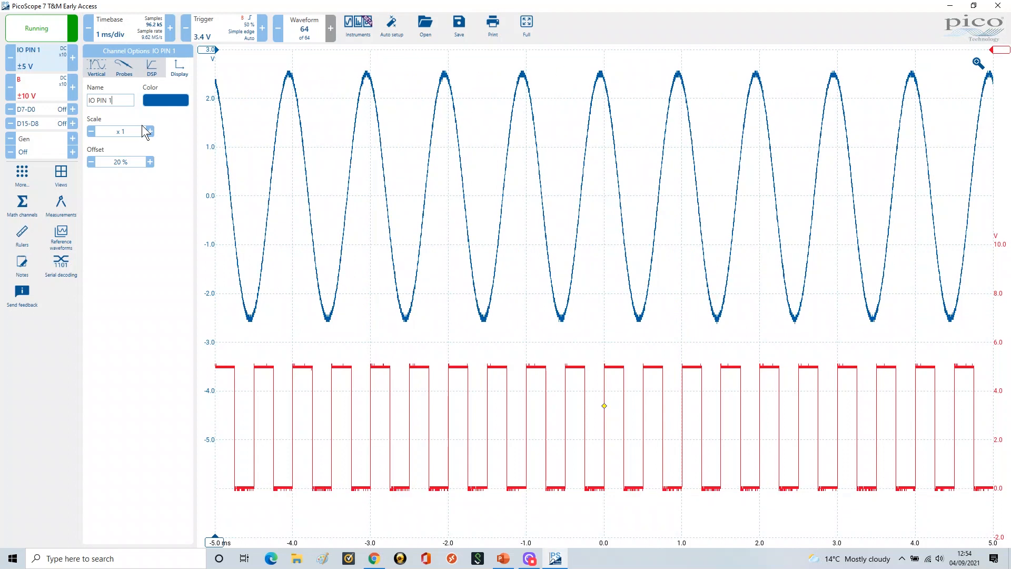
Rename the "IO PIN 1" channel back to "A"
left_click(130, 100)
key("BackSpace")
key("BackSpace")
key("BackSpace")
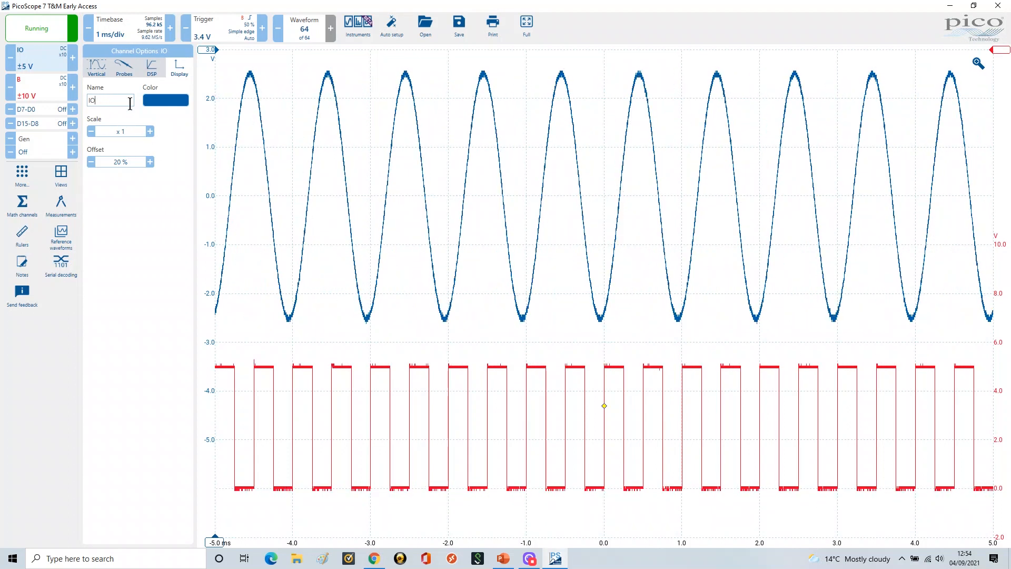
key("BackSpace")
key("BackSpace")
key("BackSpace")
key("BackSpace")
key("BackSpace")
type("A")
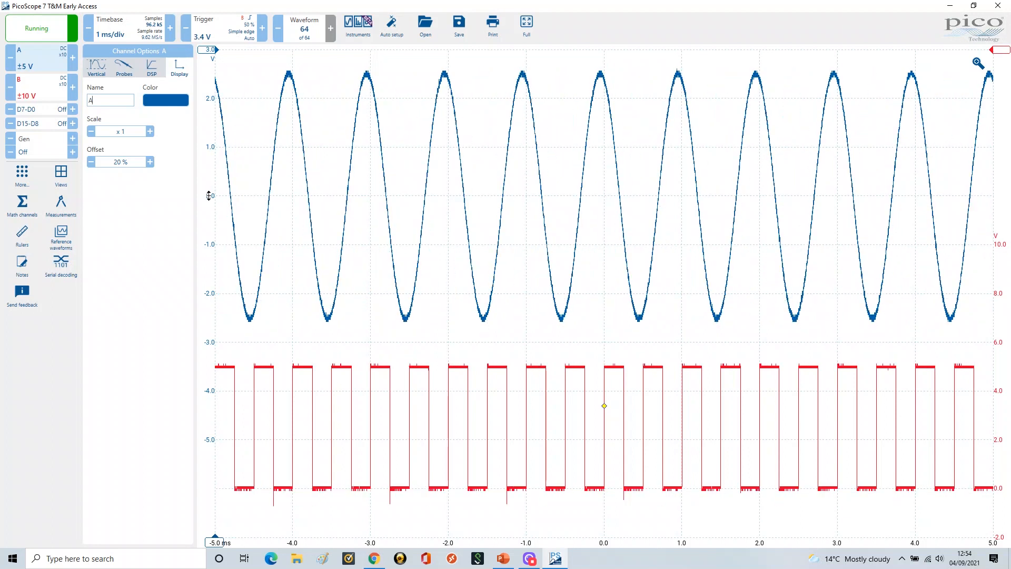
Shift channel A's waveform vertically along its axis to offsets of 1 % and 30 %, and return it to 20 %
left_click_drag(208, 197, 206, 292)
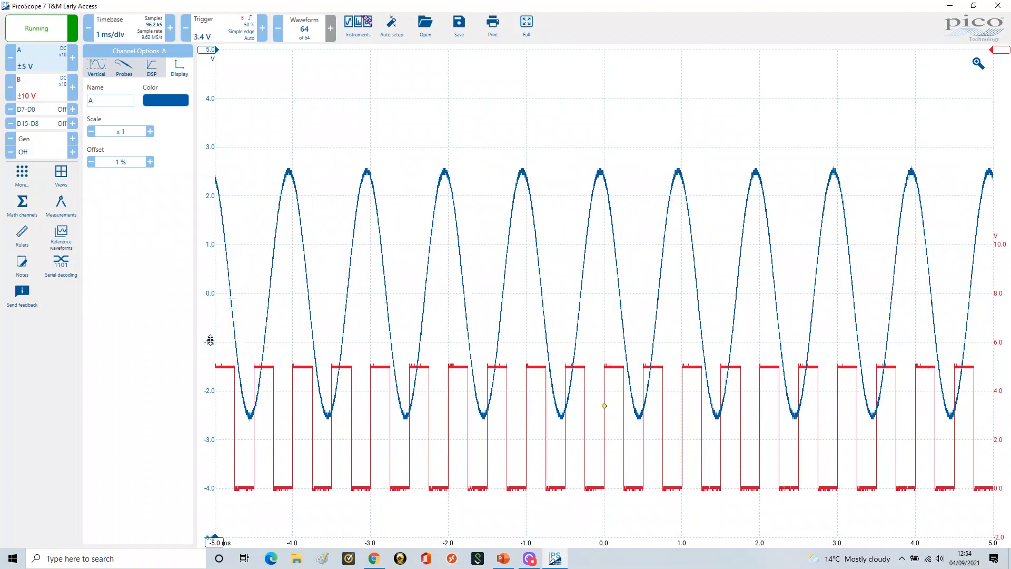
left_click_drag(210, 343, 205, 196)
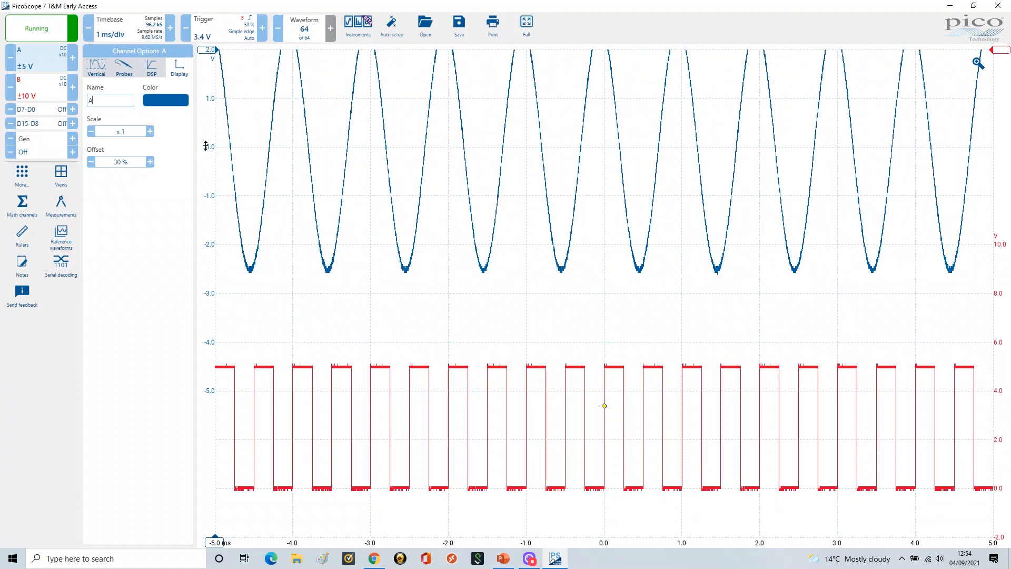
mouse_move(203, 152)
left_mouse_down()
mouse_move(212, 416)
mouse_move(208, 147)
mouse_move(205, 195)
left_mouse_up()
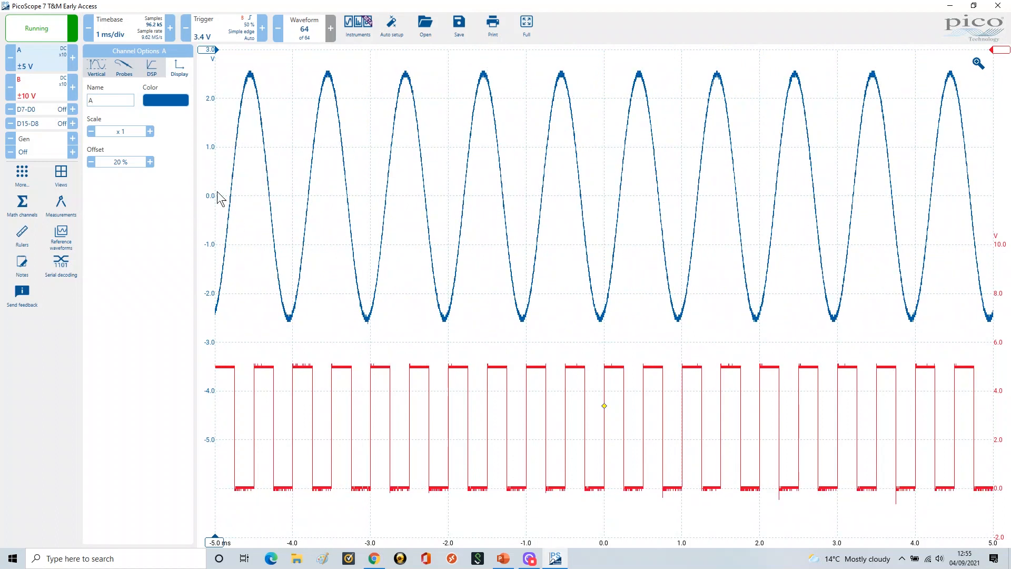
Increase channel A's display scale to x 2 and set it back to x 1
left_click(150, 130)
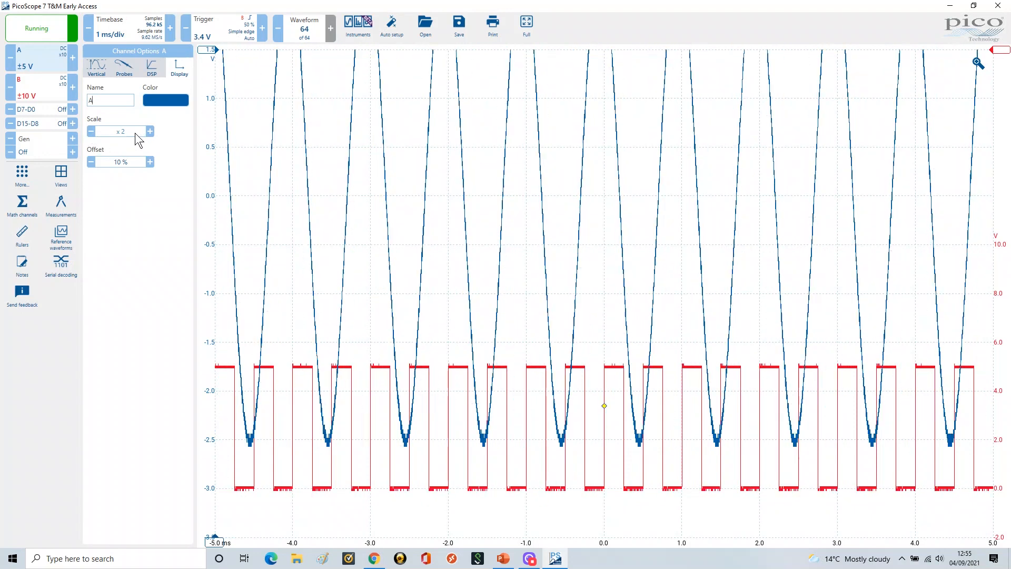
left_click(91, 132)
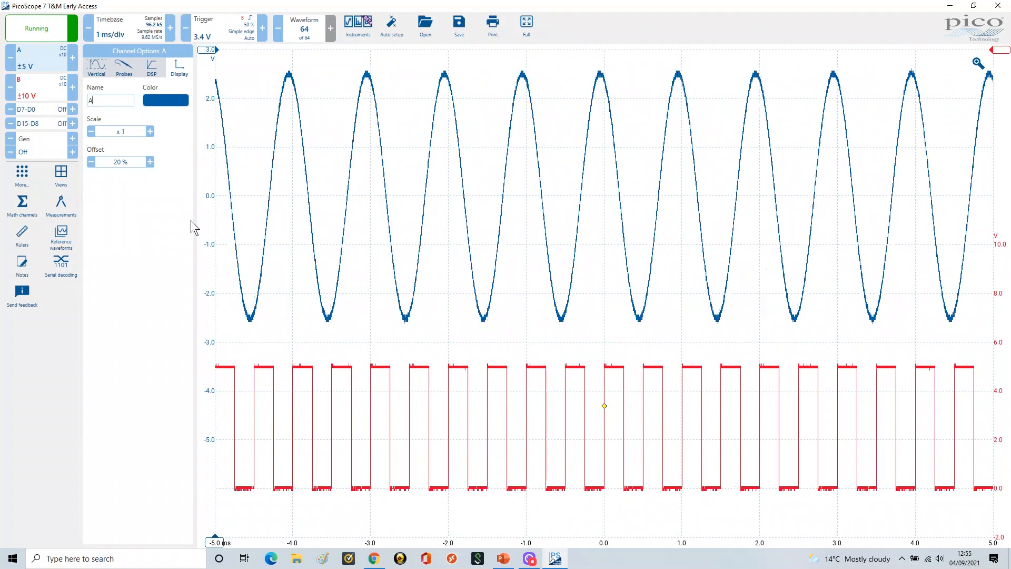